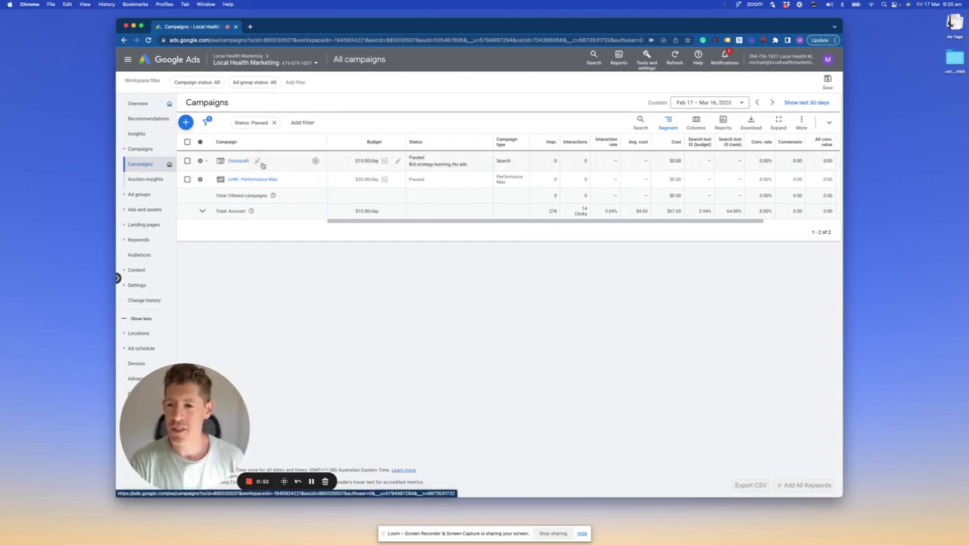
# Open the Osteopath campaign's settings and review which conversion goals it uses, leaving them as they are.
pyautogui.click(316, 162)
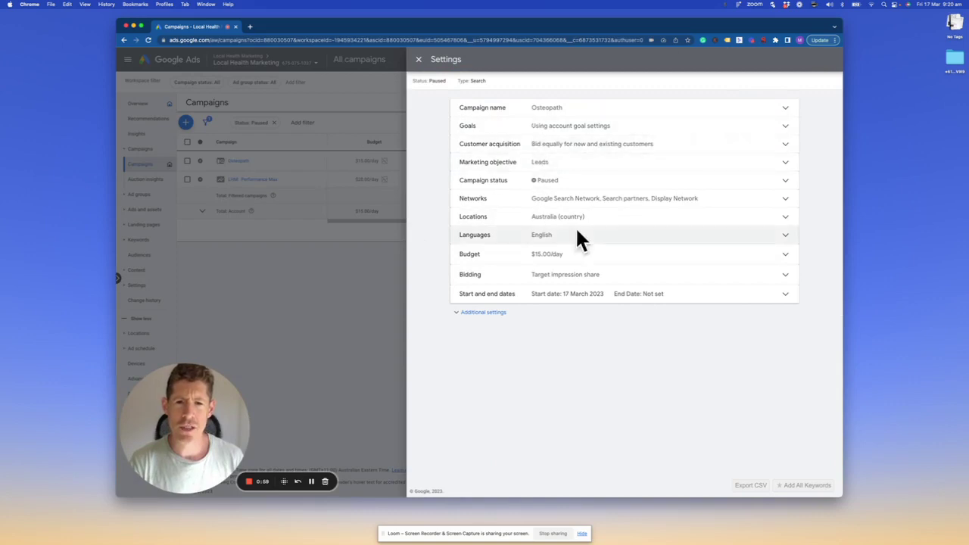
pyautogui.click(602, 126)
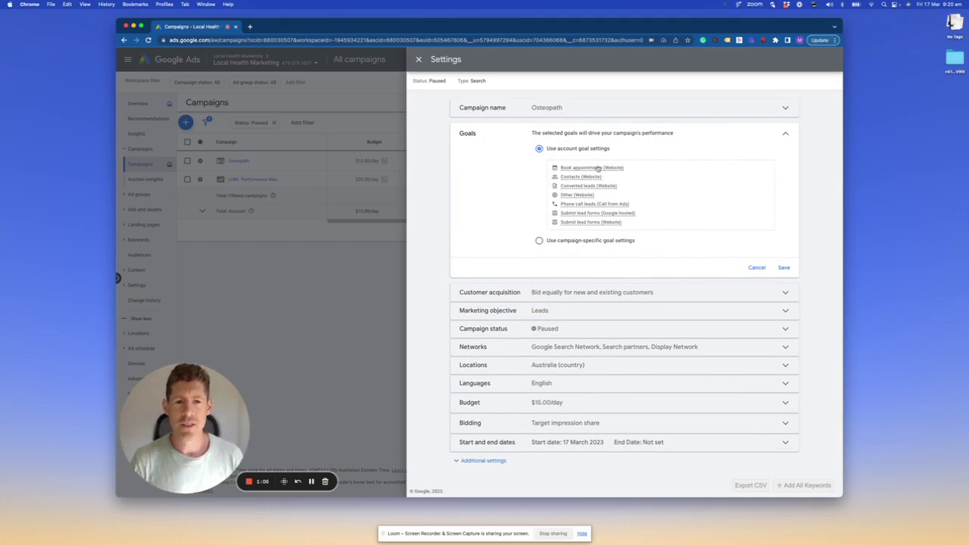
pyautogui.moveTo(592, 168)
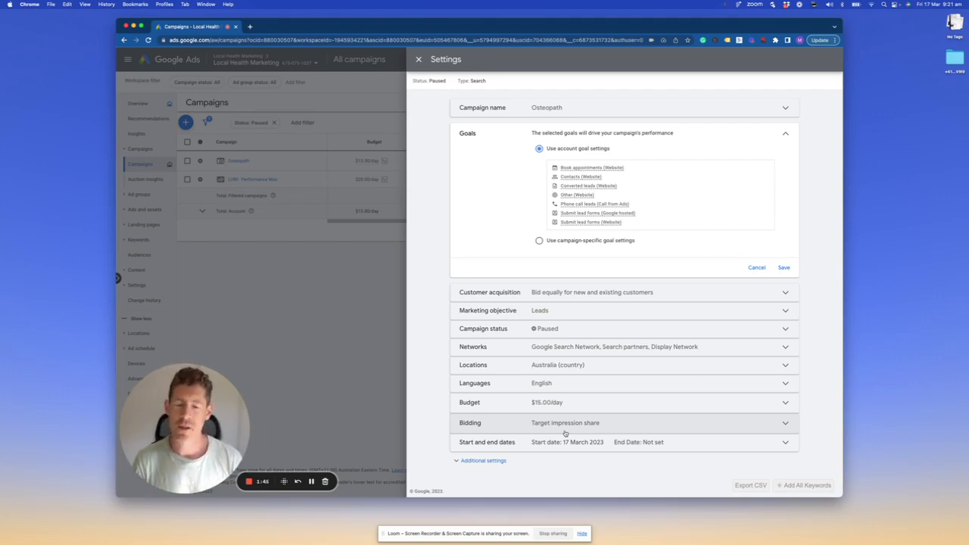
pyautogui.click(754, 267)
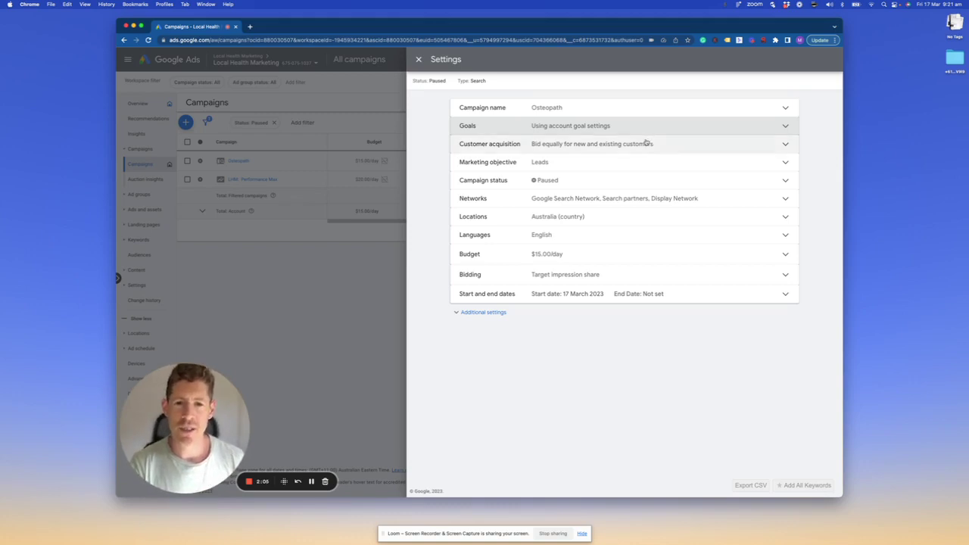
# Exclude Google search partners and the Google Display Network from the campaign's networks and save the change.
pyautogui.click(610, 198)
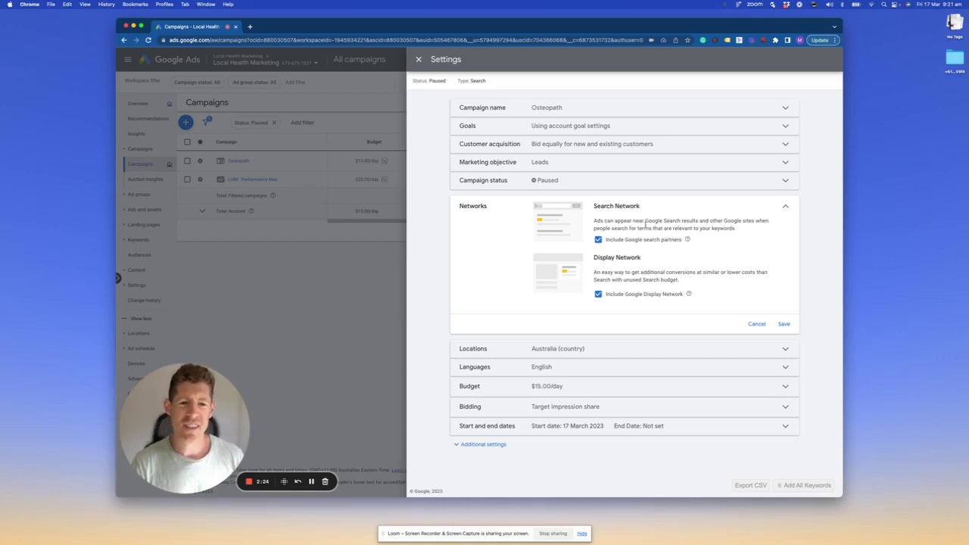
pyautogui.moveTo(612, 228); pyautogui.dragTo(660, 229)
pyautogui.click(745, 233)
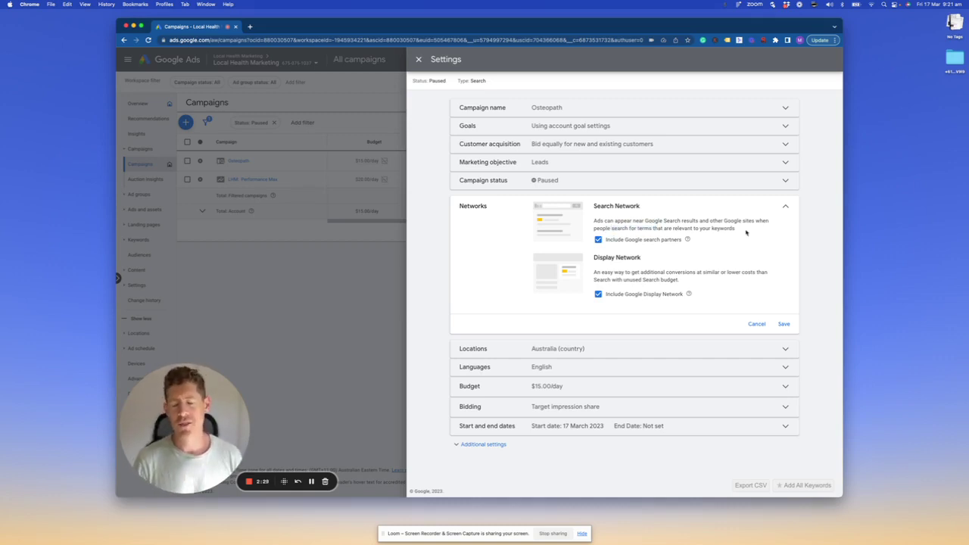
pyautogui.click(598, 239)
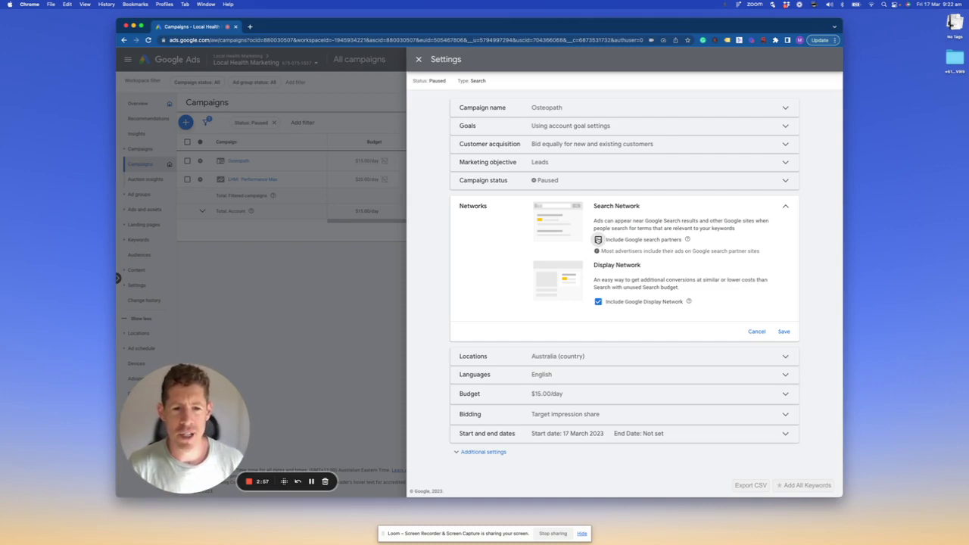
pyautogui.tripleClick(621, 267)
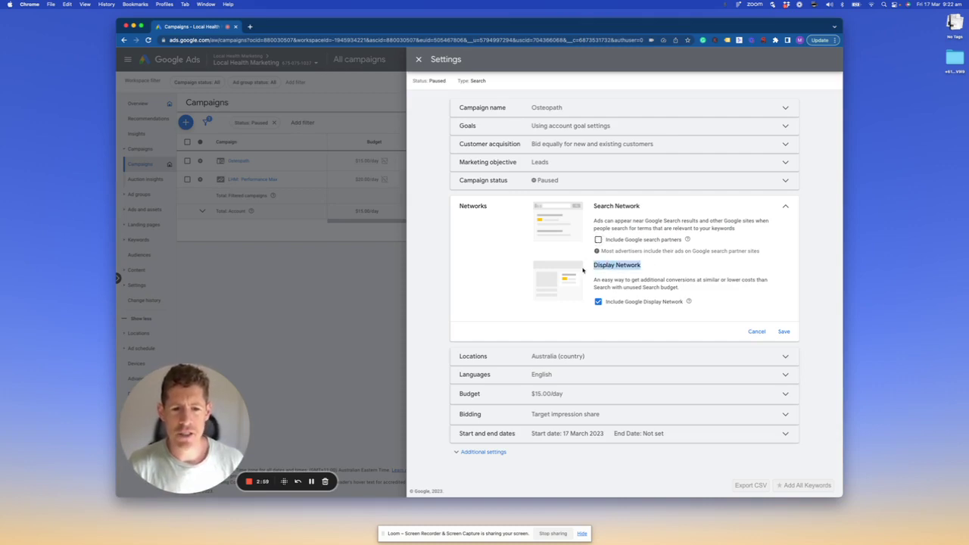
pyautogui.click(598, 302)
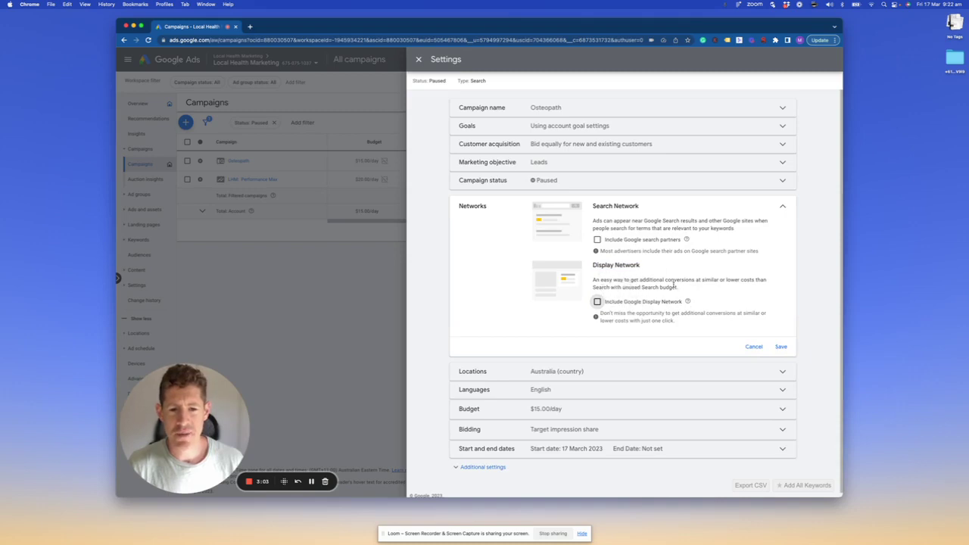
pyautogui.moveTo(590, 300); pyautogui.dragTo(590, 268)
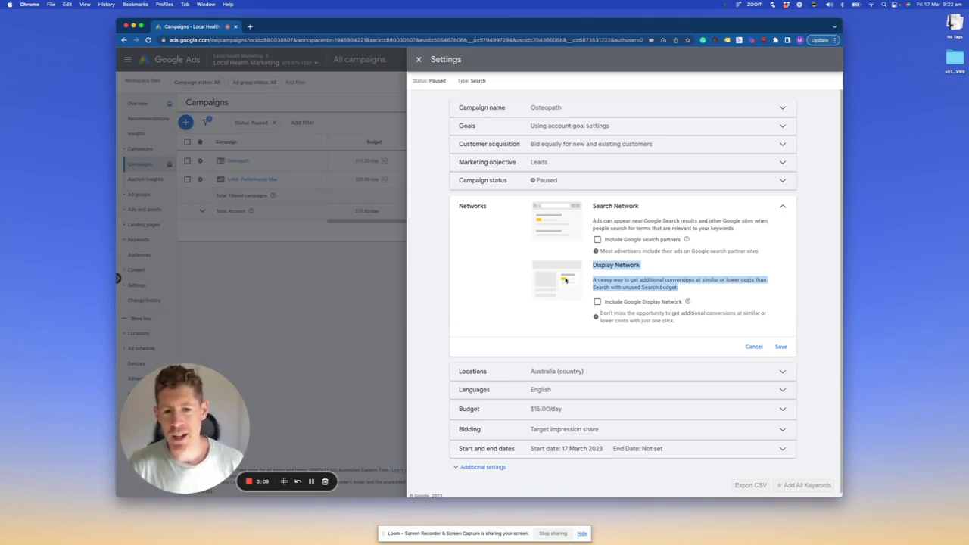
pyautogui.click(701, 278)
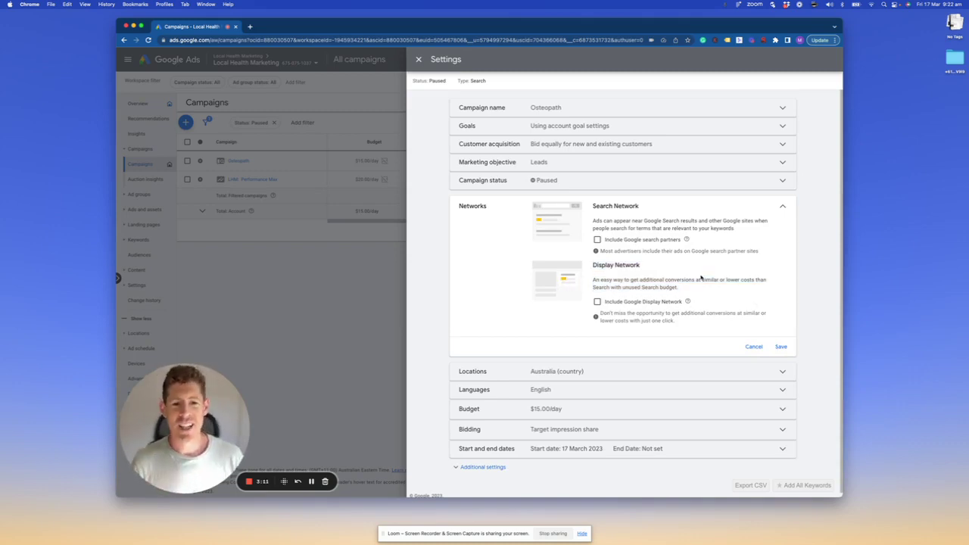
pyautogui.click(781, 346)
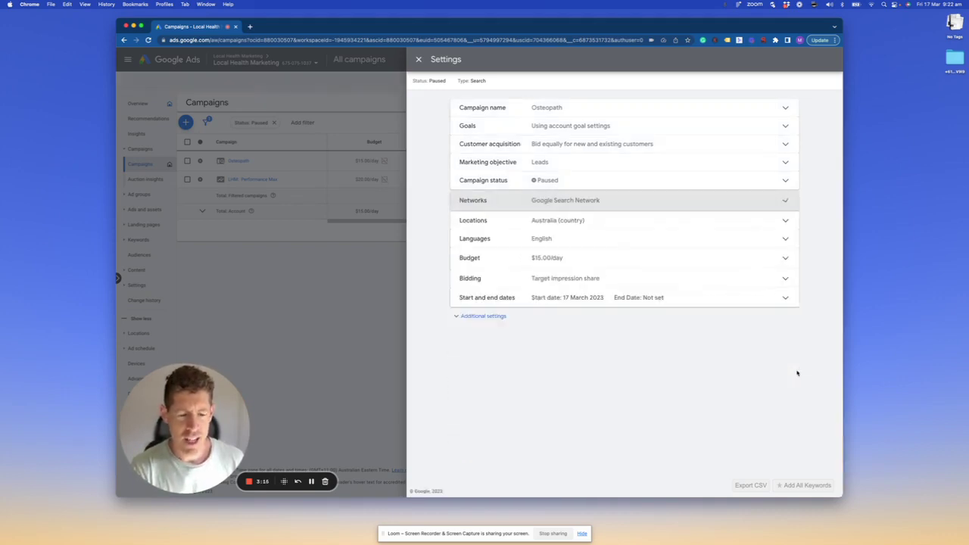
# Switch the campaign's location targeting to a custom location, search for Malvern, Victoria, and target postcode 3144.
pyautogui.click(786, 222)
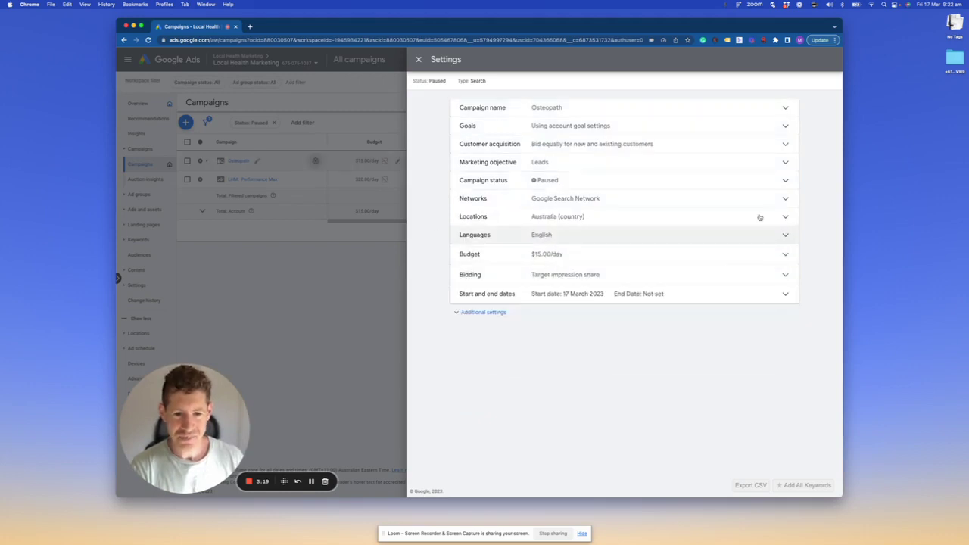
pyautogui.click(786, 218)
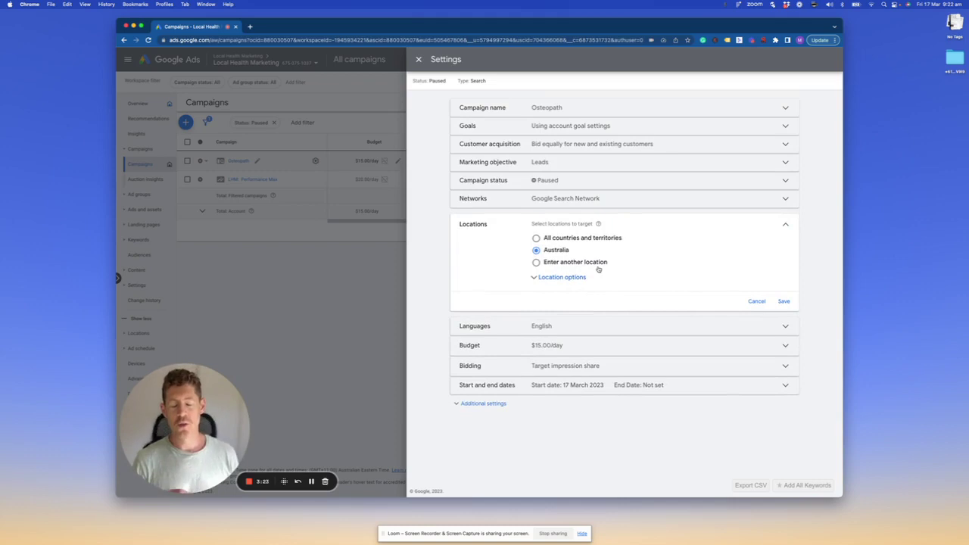
pyautogui.click(551, 266)
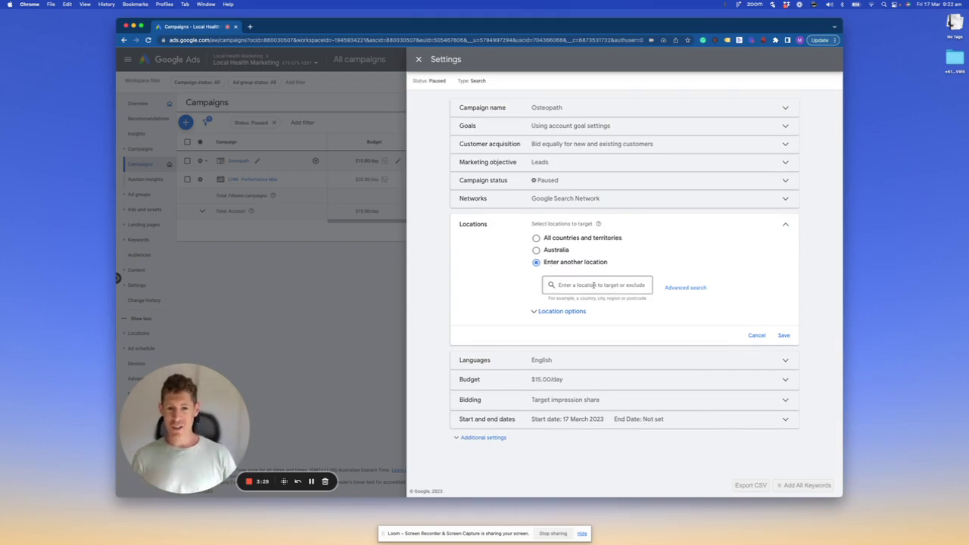
pyautogui.click(593, 285)
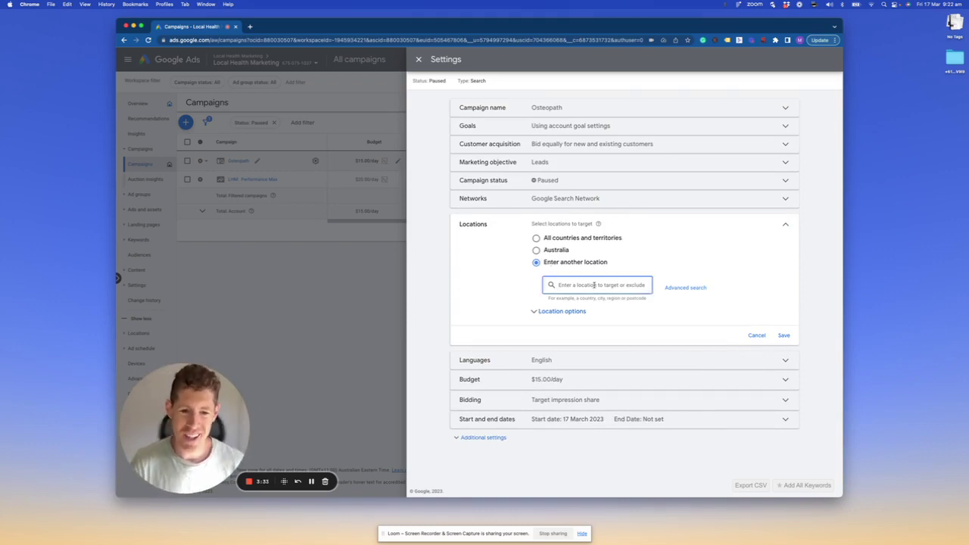
pyautogui.write('Malvern')
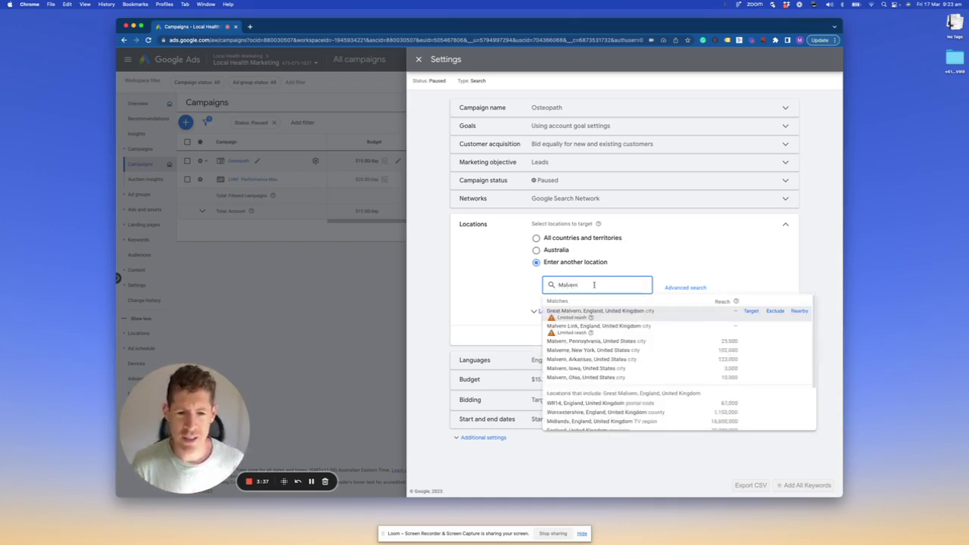
pyautogui.write(', Victo')
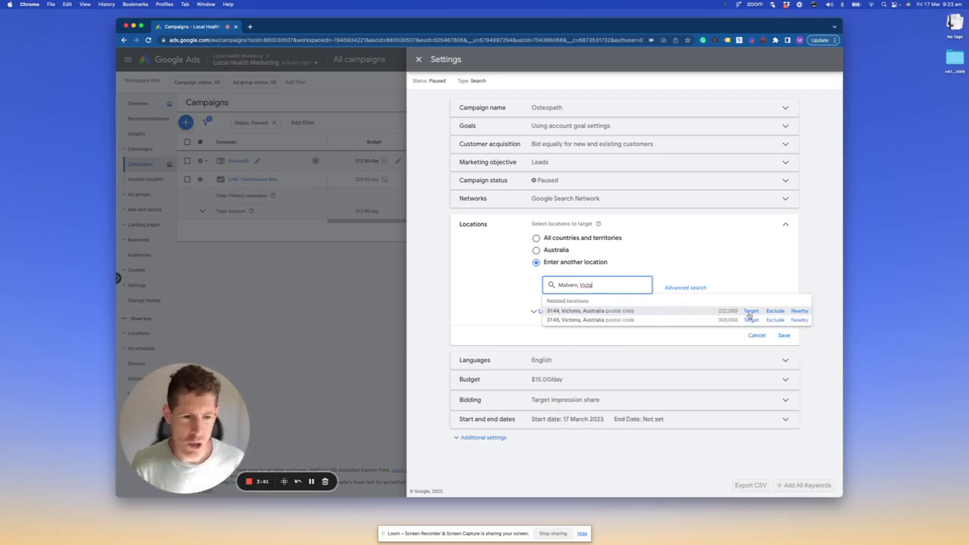
pyautogui.click(751, 311)
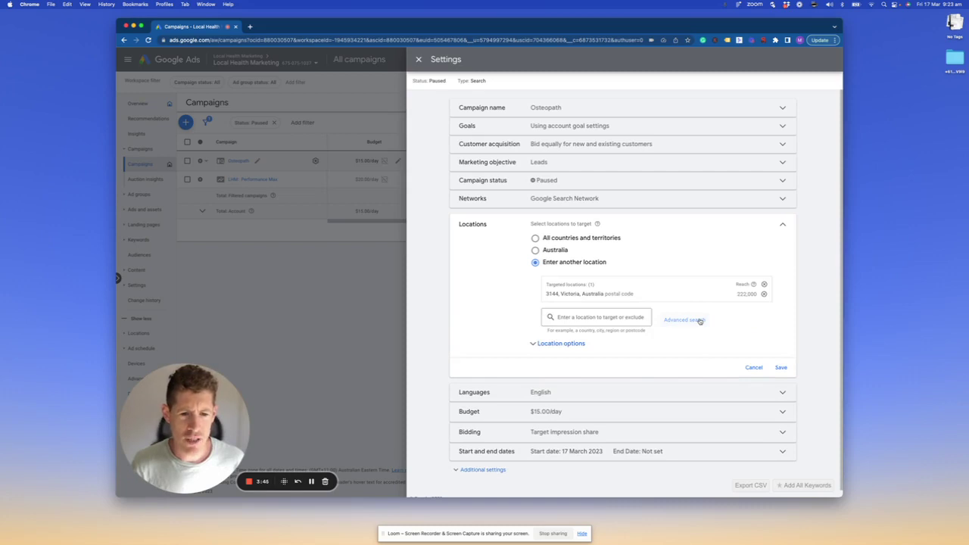
# Open the advanced location search, show all targetable areas on the map, and target postcode 3146 east of Malvern.
pyautogui.click(683, 320)
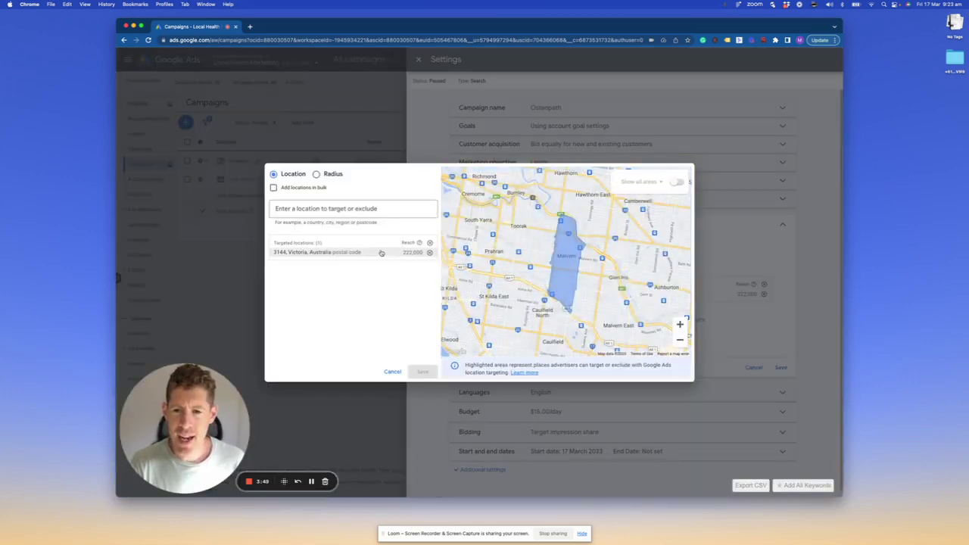
pyautogui.click(676, 182)
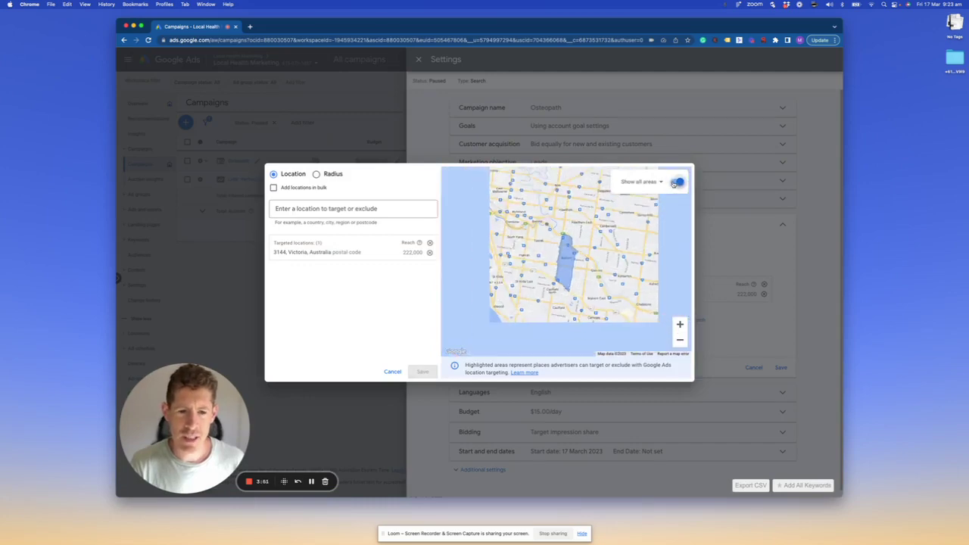
pyautogui.click(679, 324)
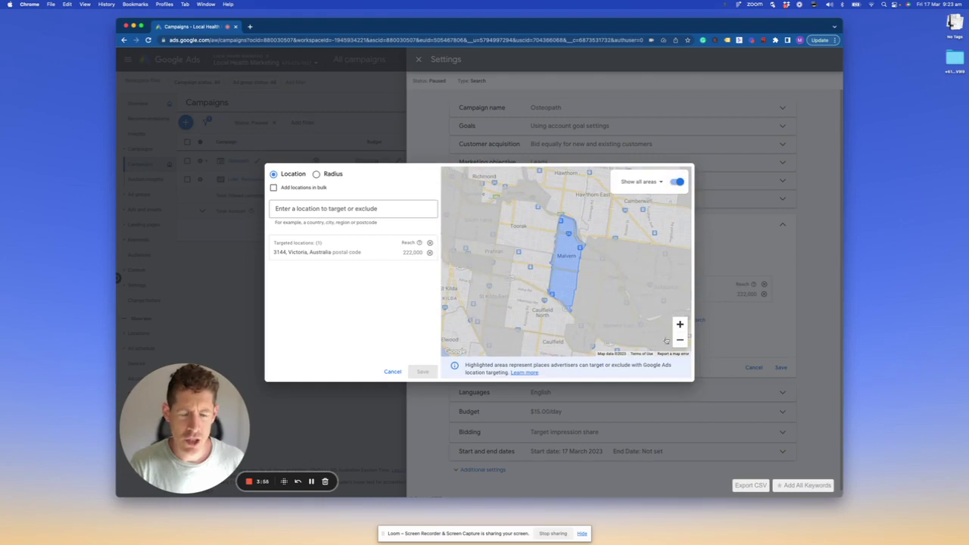
pyautogui.click(613, 280)
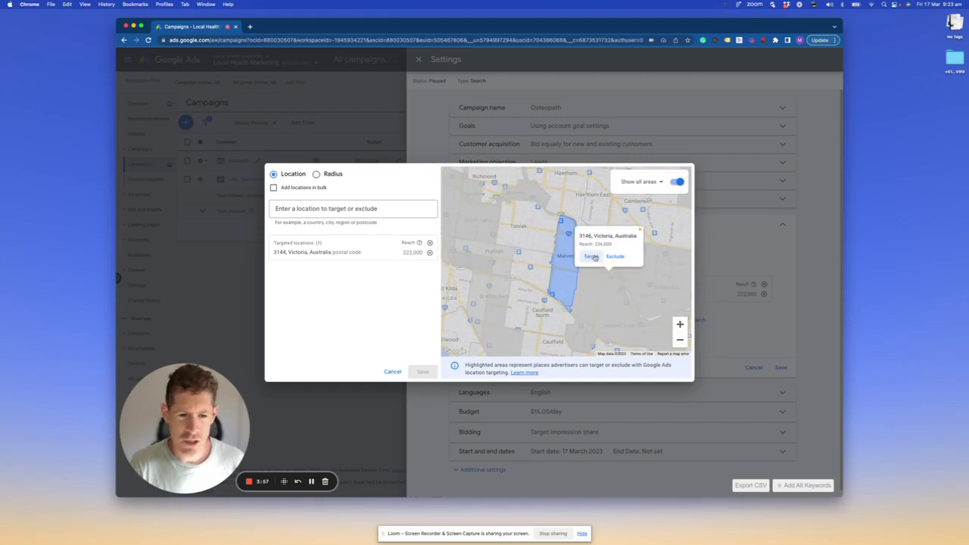
pyautogui.click(592, 257)
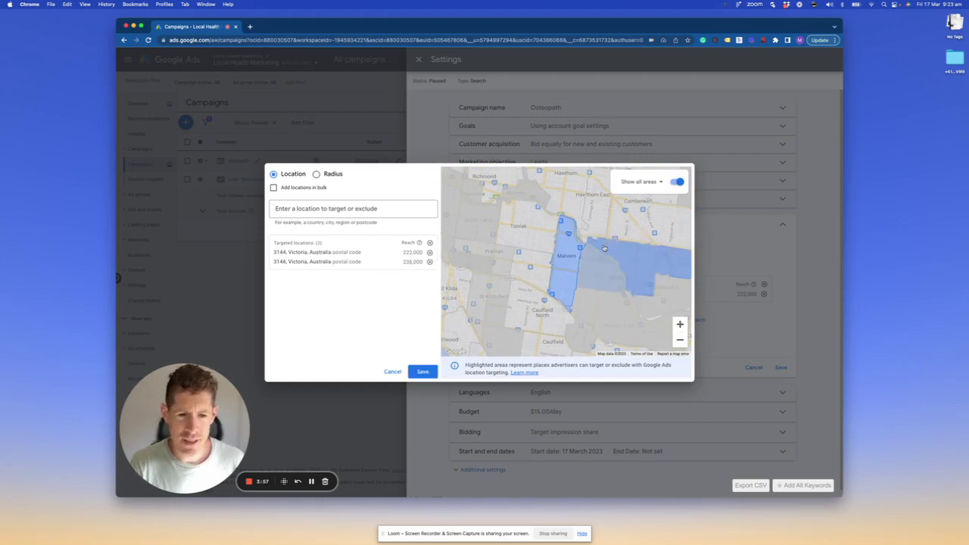
# Target postcodes 3145 (Malvern East) and 3161 (Caulfield North) from the map.
pyautogui.click(605, 328)
pyautogui.click(594, 309)
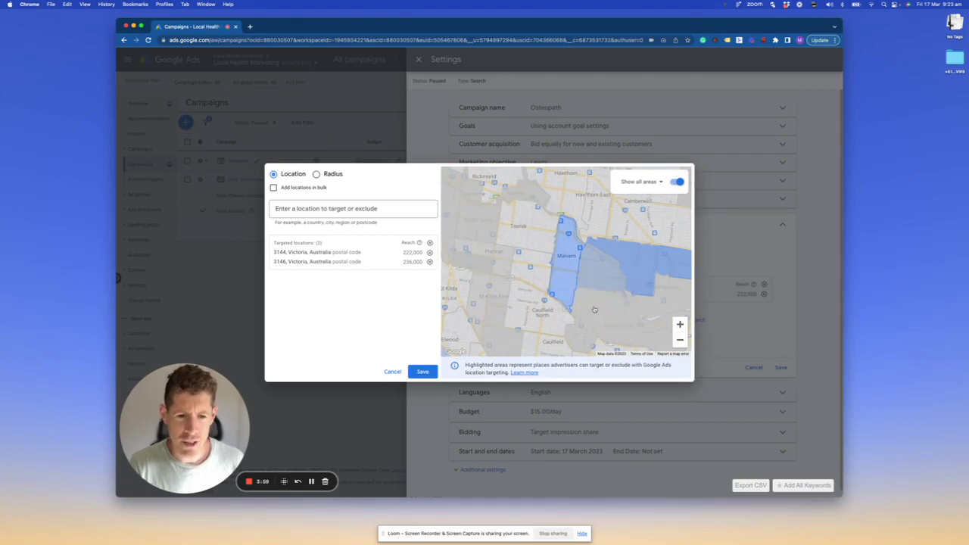
pyautogui.click(591, 309)
pyautogui.click(540, 318)
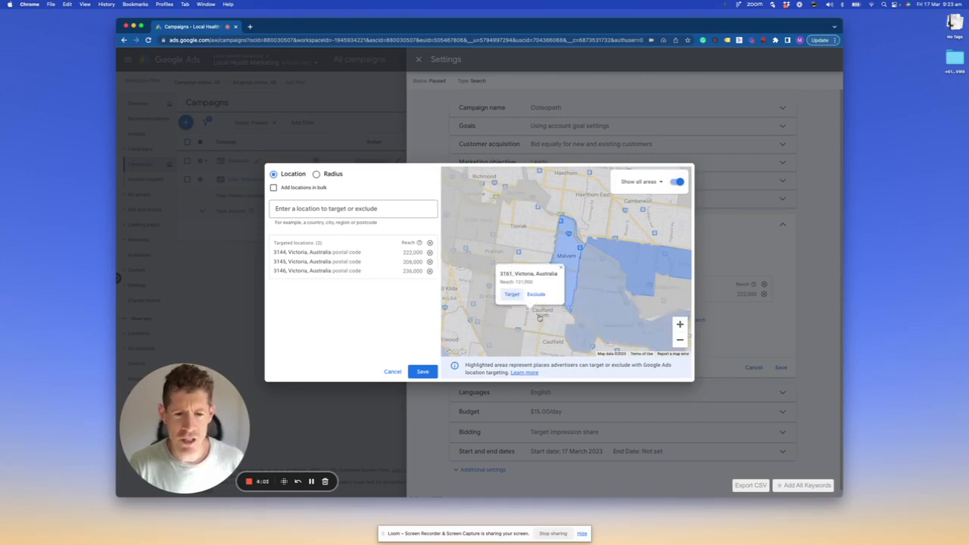
pyautogui.click(512, 294)
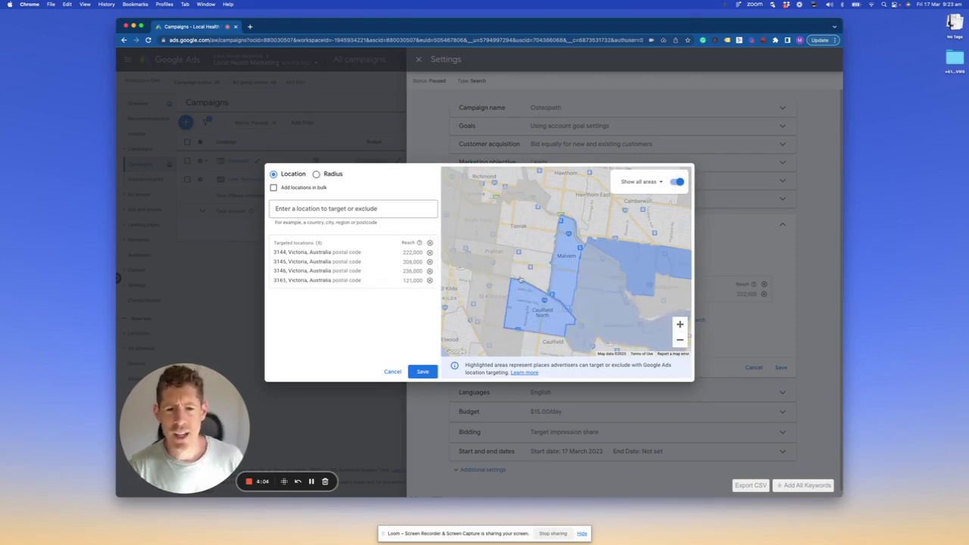
# Target the Prahran (3181) and Toorak (3142) areas and postcode 3143 west of Malvern from the map.
pyautogui.click(492, 251)
pyautogui.click(477, 246)
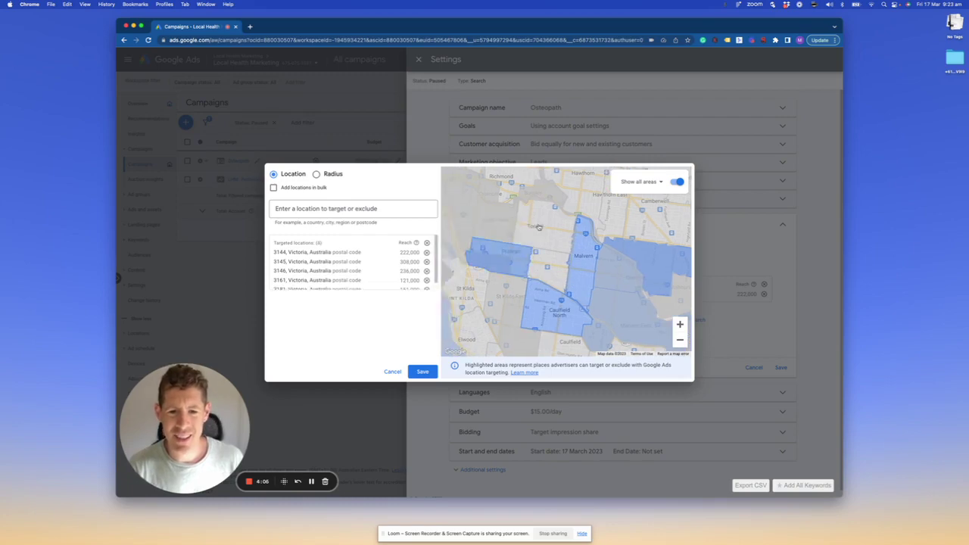
pyautogui.click(539, 227)
pyautogui.click(532, 220)
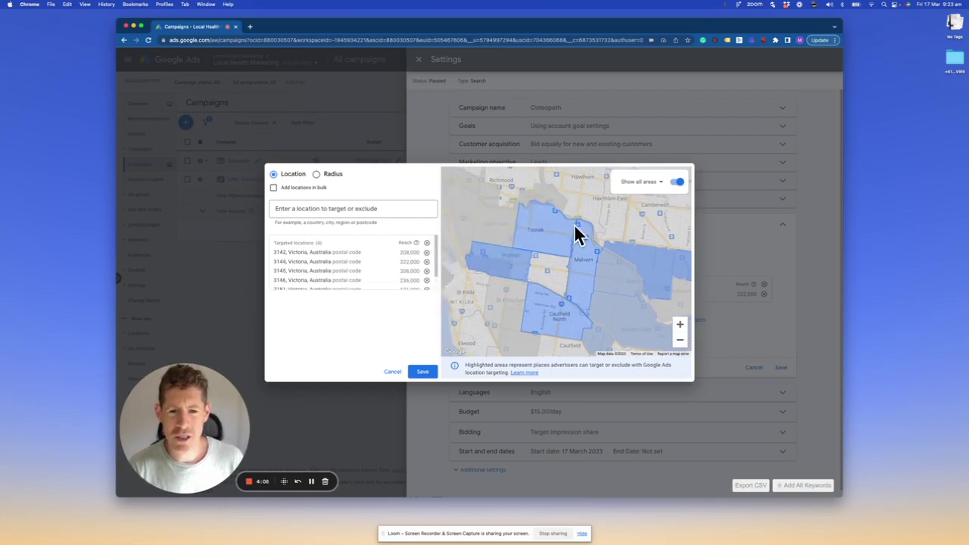
pyautogui.click(556, 269)
pyautogui.click(538, 260)
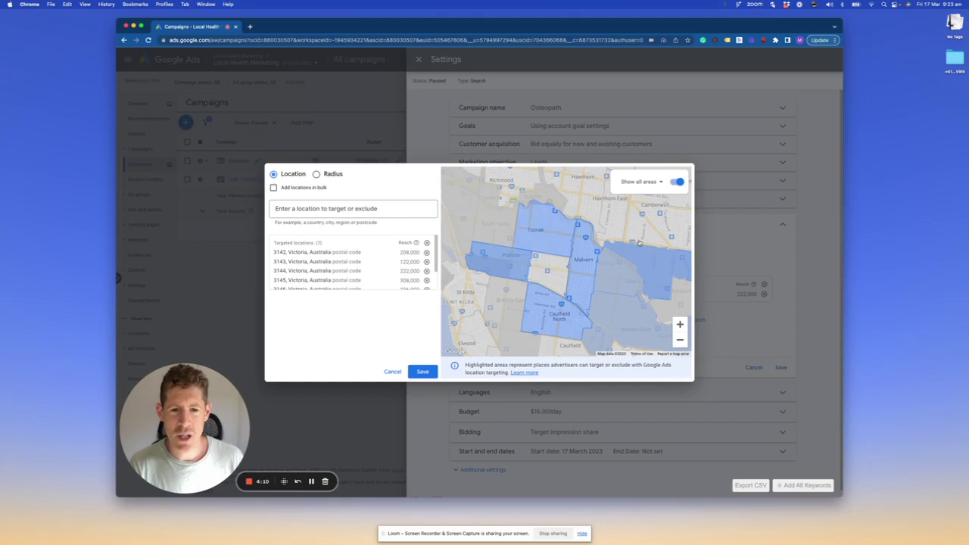
# Target Hawthorn East (3123), Camberwell (3124) and Hawthorn (3122) north of Malvern from the map.
pyautogui.click(609, 203)
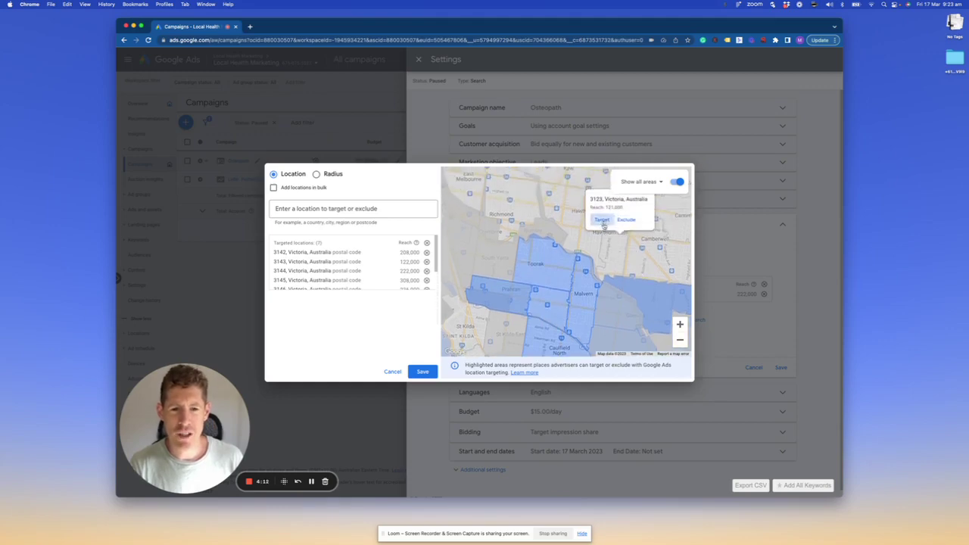
pyautogui.click(602, 220)
pyautogui.click(652, 237)
pyautogui.click(614, 231)
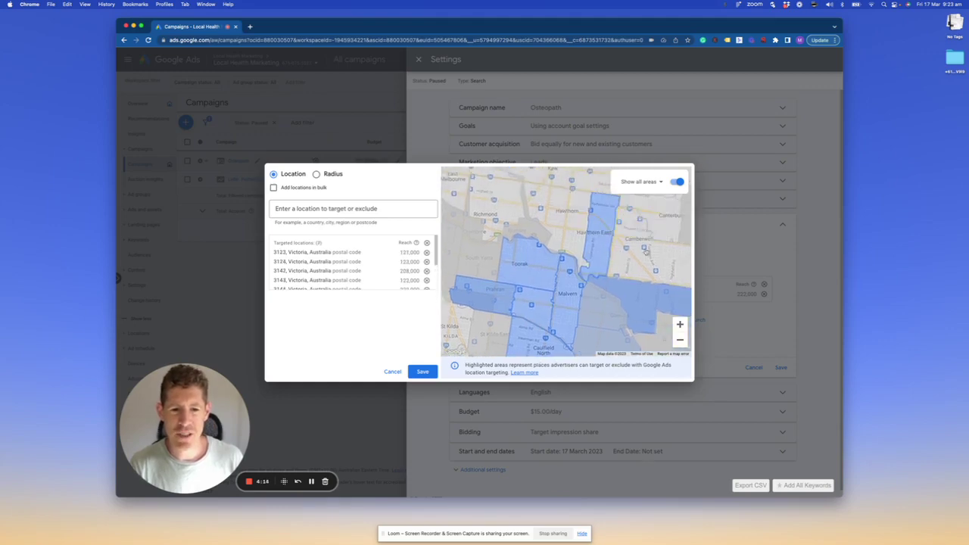
pyautogui.click(567, 219)
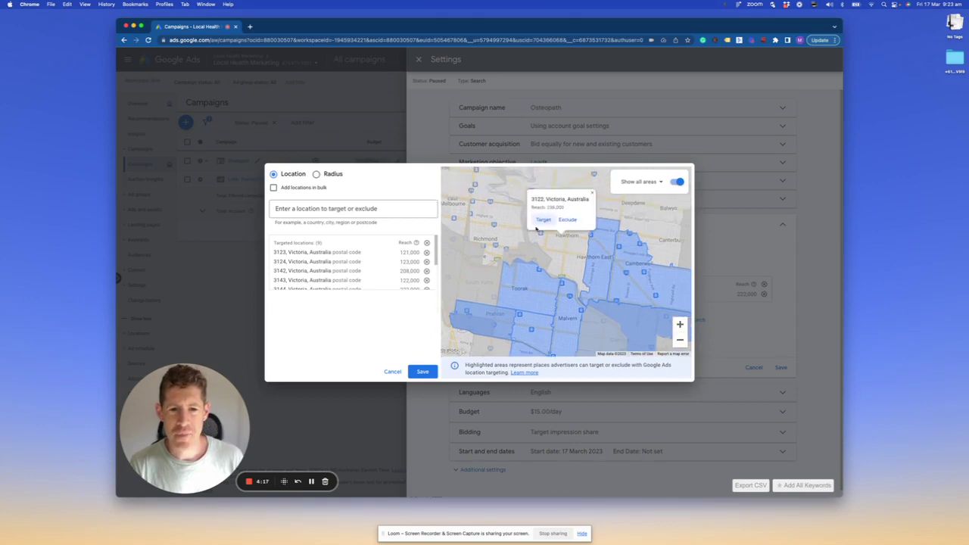
pyautogui.click(543, 219)
pyautogui.scroll(-3, 600, 303)
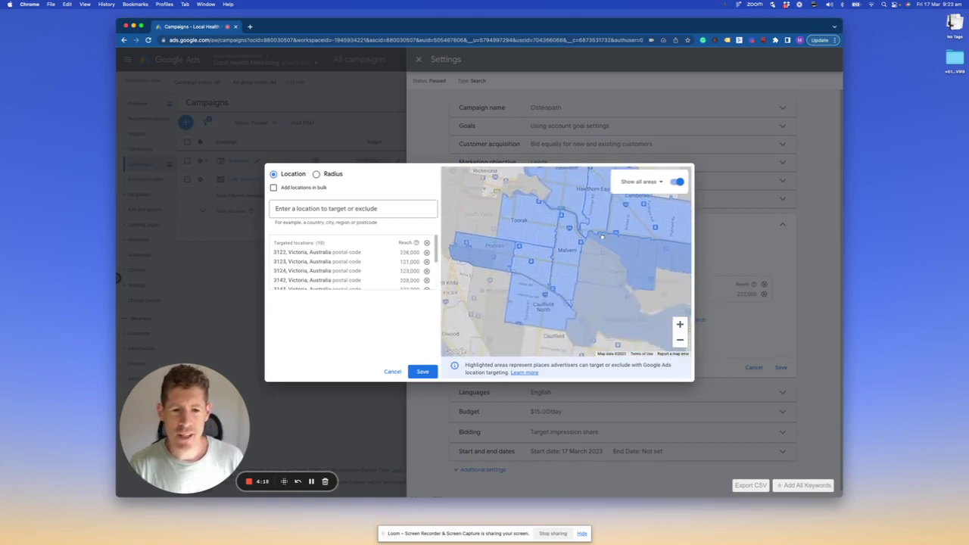
pyautogui.click(596, 288)
pyautogui.click(523, 255)
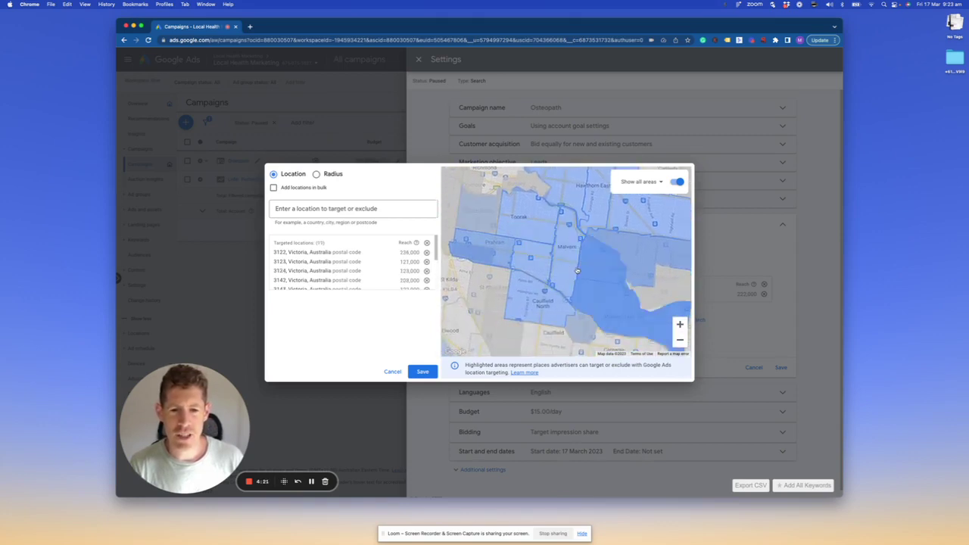
# Add a 20-mile radius target around Malvern VIC.
pyautogui.click(680, 339)
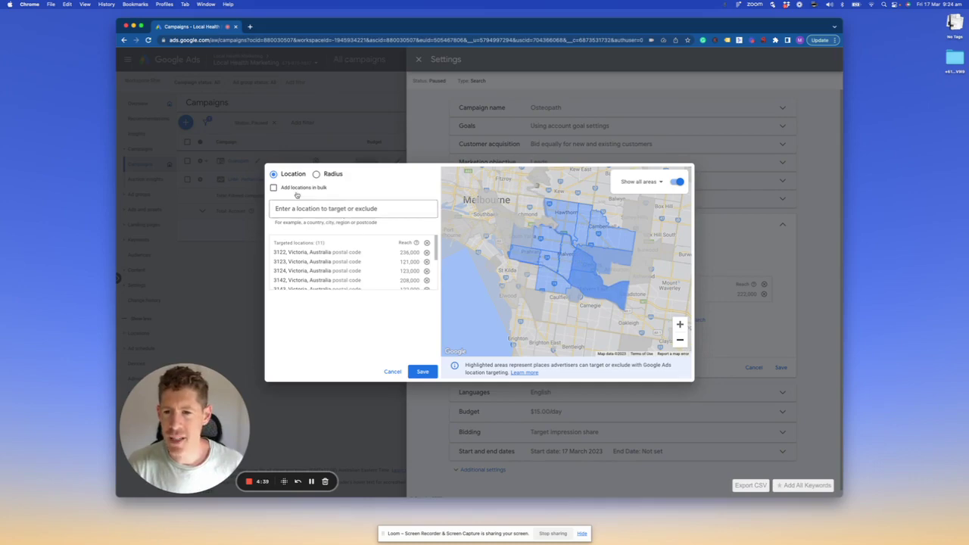
pyautogui.click(316, 174)
pyautogui.click(312, 209)
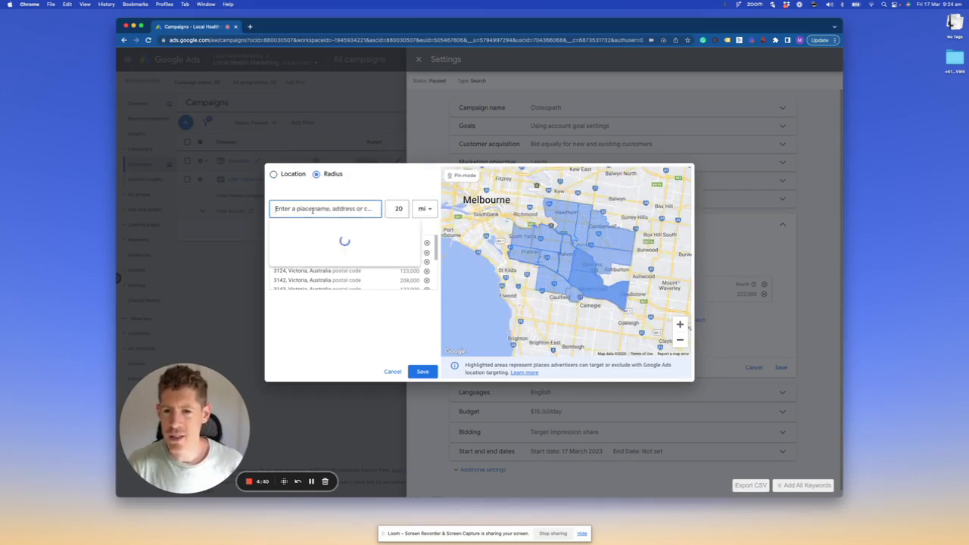
pyautogui.write('Malvern')
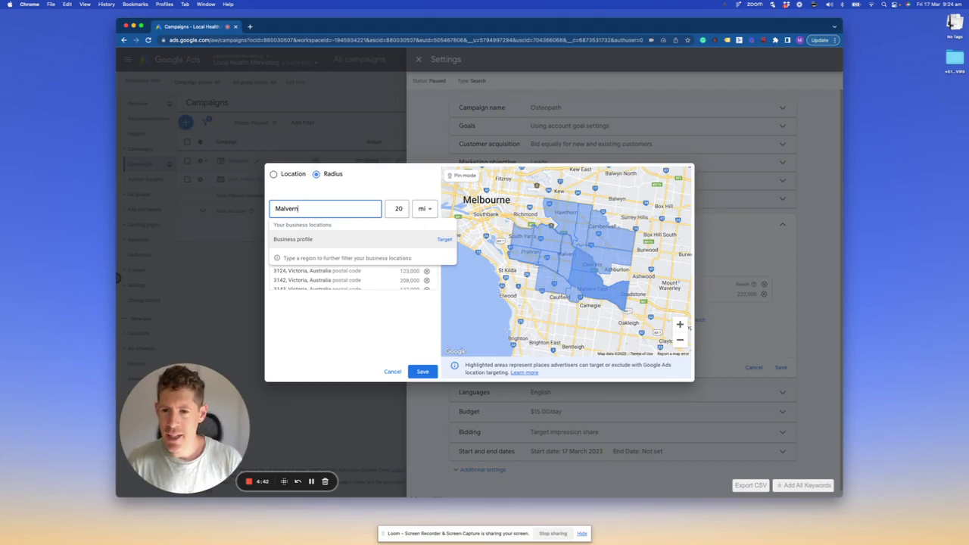
pyautogui.click(441, 240)
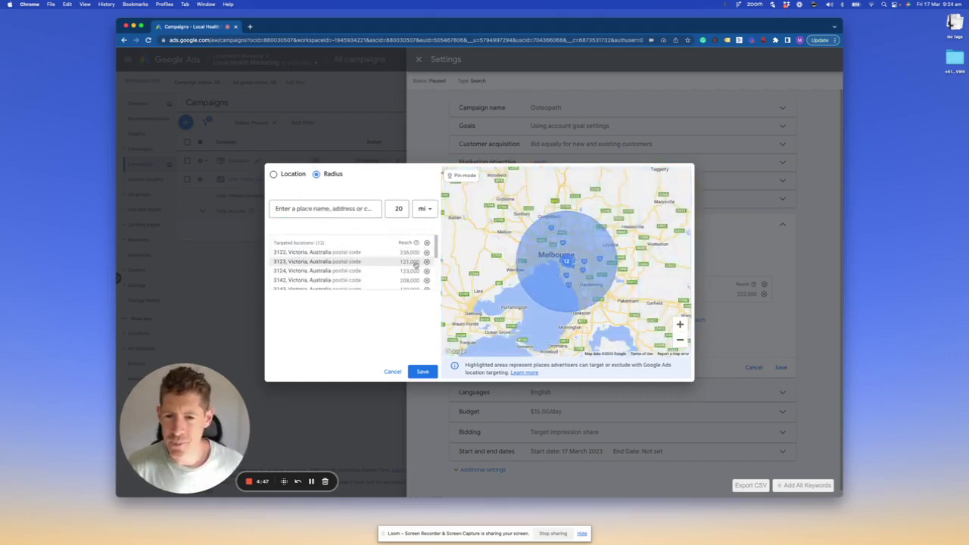
pyautogui.scroll(-5, 416, 263)
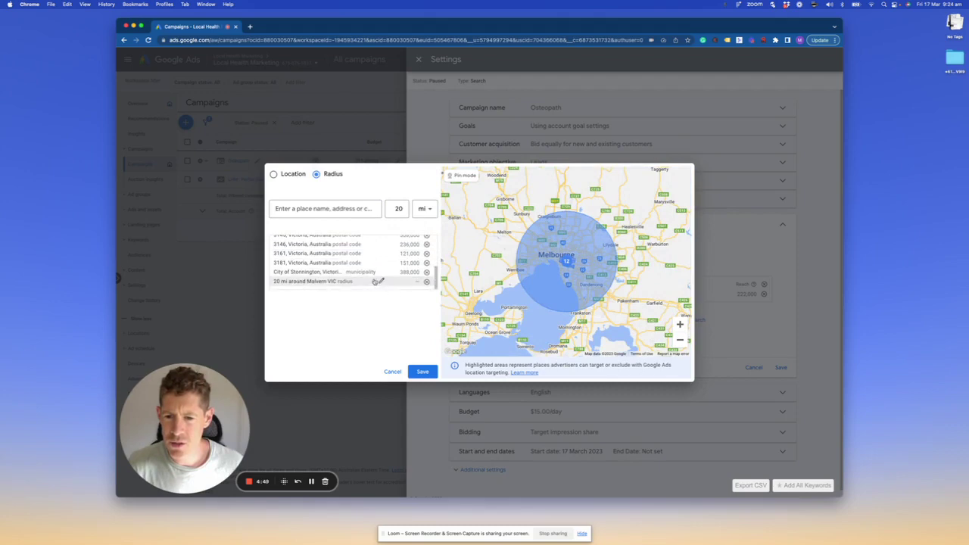
# Set the Malvern VIC radius target to 12 km.
pyautogui.click(379, 282)
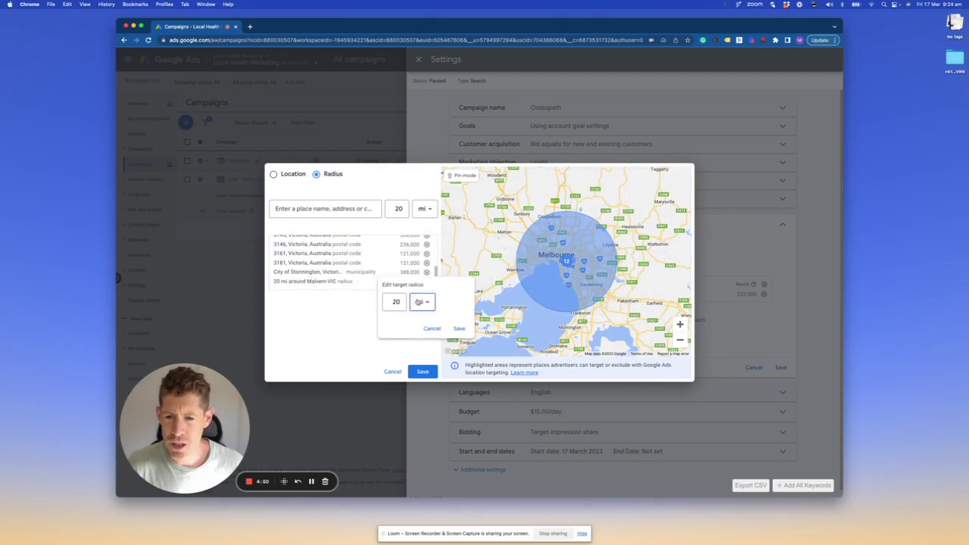
pyautogui.click(419, 301)
pyautogui.click(421, 326)
pyautogui.click(394, 301)
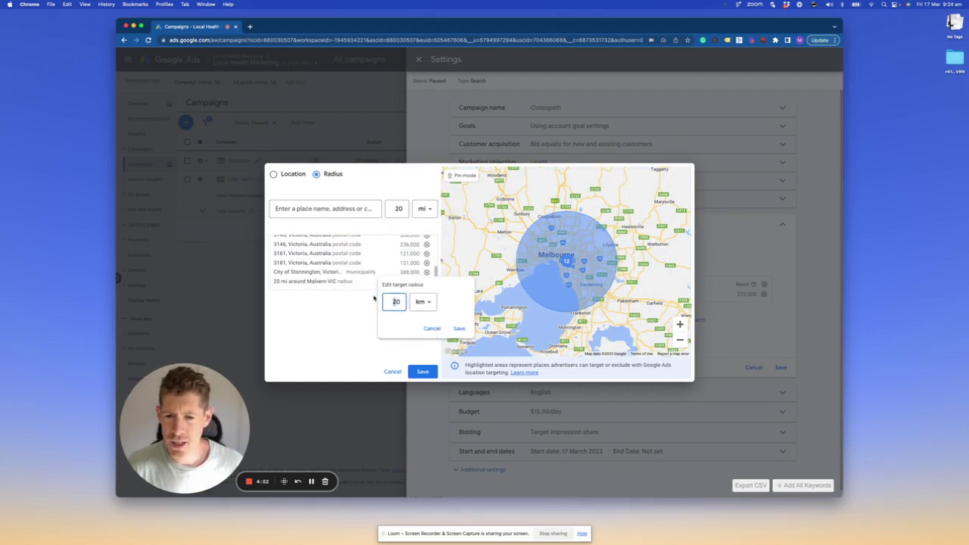
pyautogui.press('BackSpace')
pyautogui.press('BackSpace')
pyautogui.write('1')
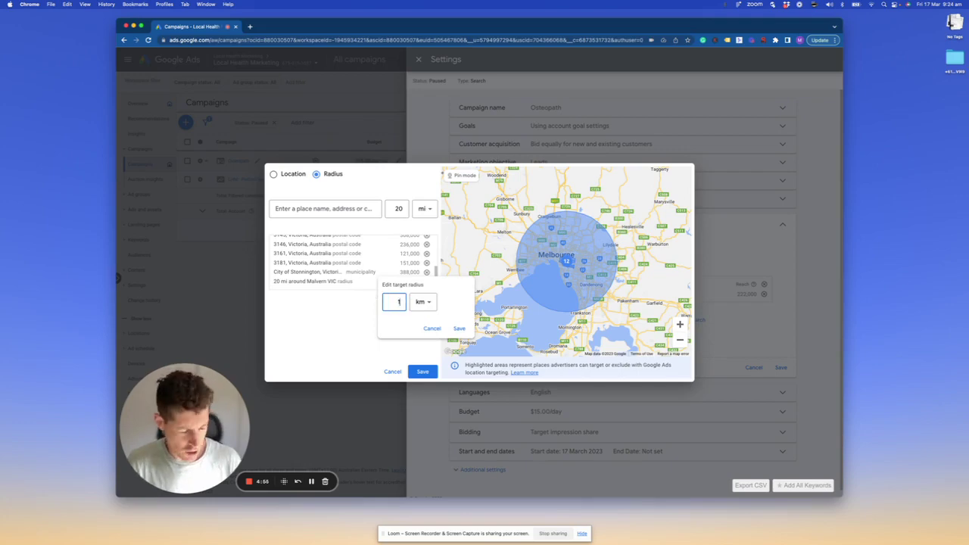
pyautogui.write('2')
pyautogui.click(459, 328)
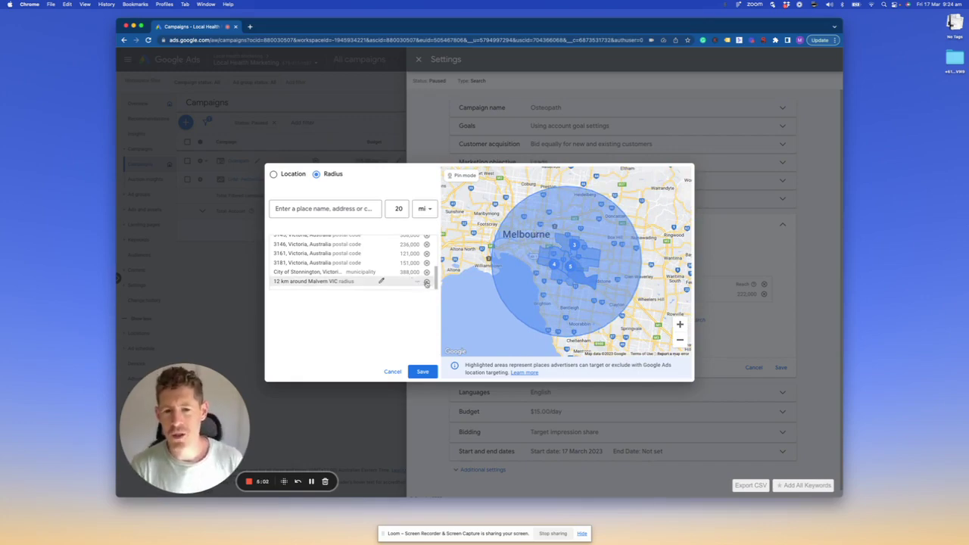
# Remove the radius target around Malvern VIC and save the advanced location selection.
pyautogui.click(426, 283)
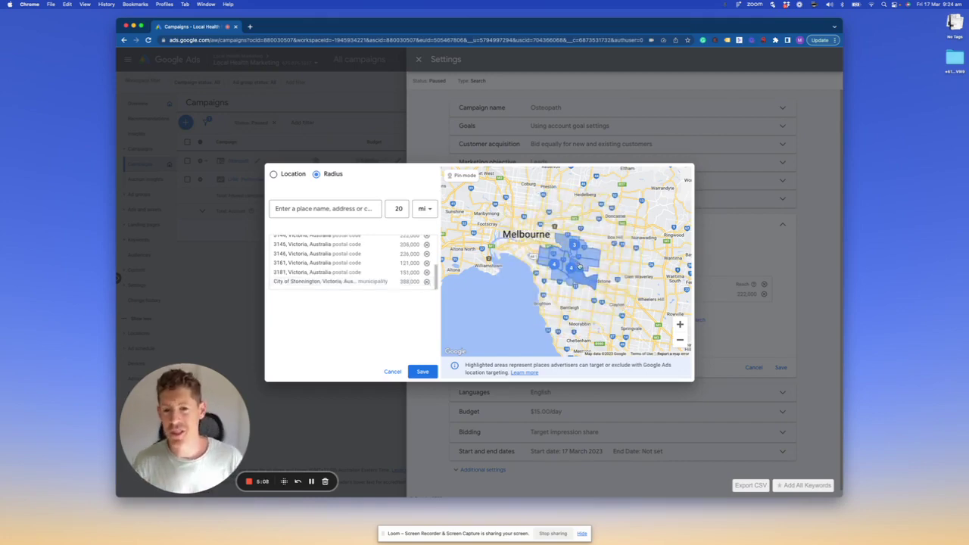
pyautogui.click(426, 373)
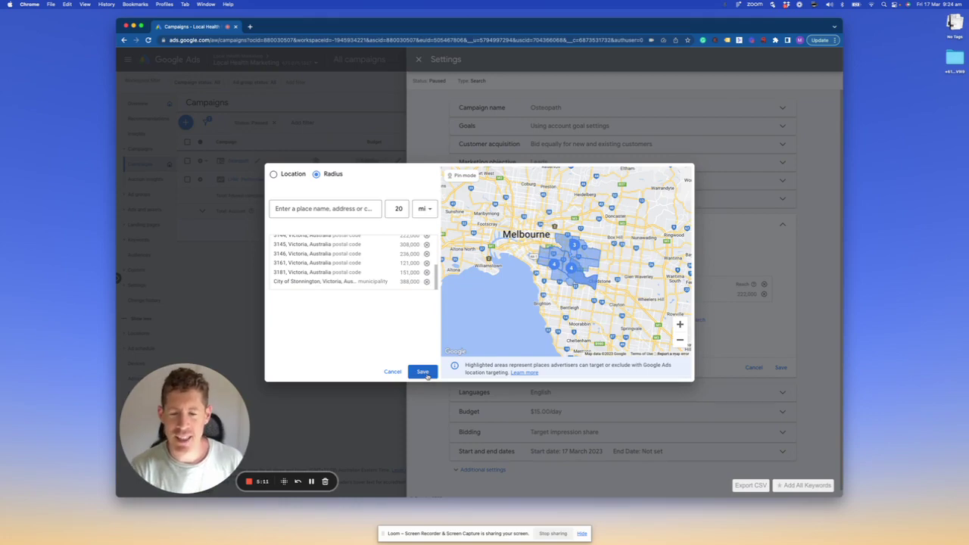
pyautogui.click(424, 372)
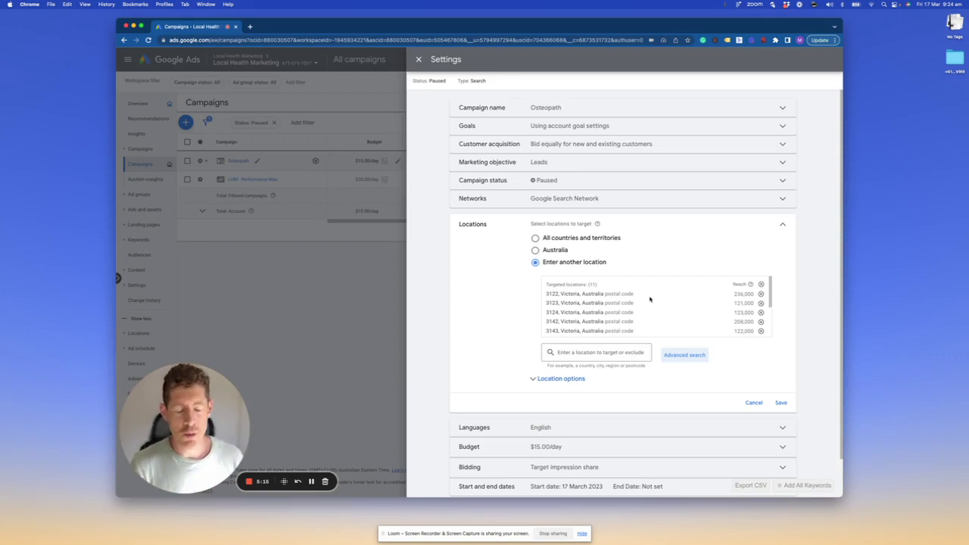
# Review the list of targeted postcodes and save the campaign's locations, accepting the removal of some locations.
pyautogui.scroll(-5, 651, 300)
pyautogui.scroll(-2, 649, 300)
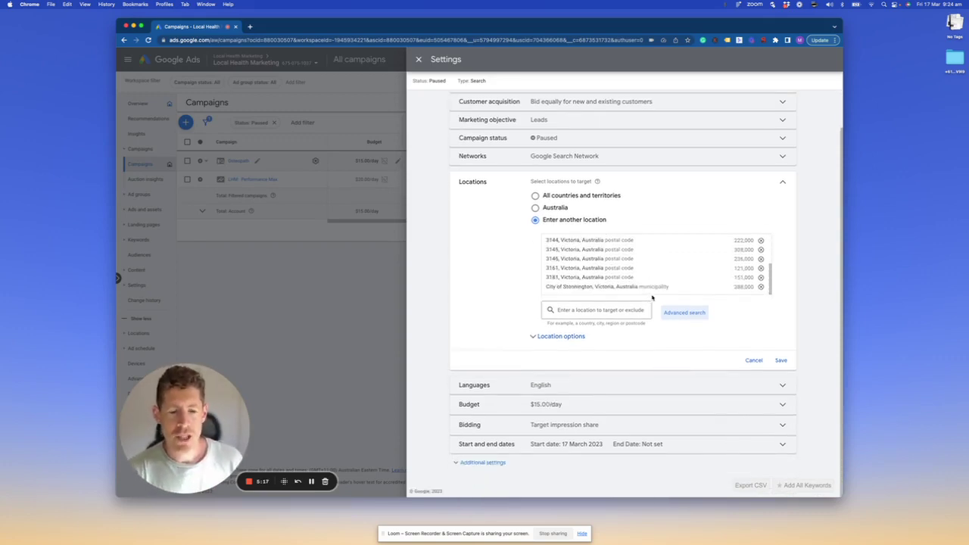
pyautogui.scroll(5, 622, 267)
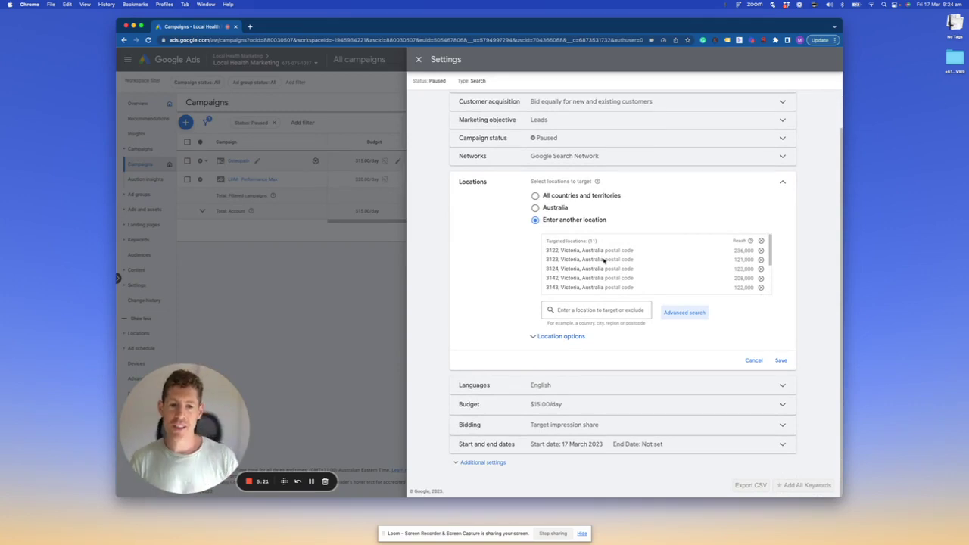
pyautogui.click(782, 360)
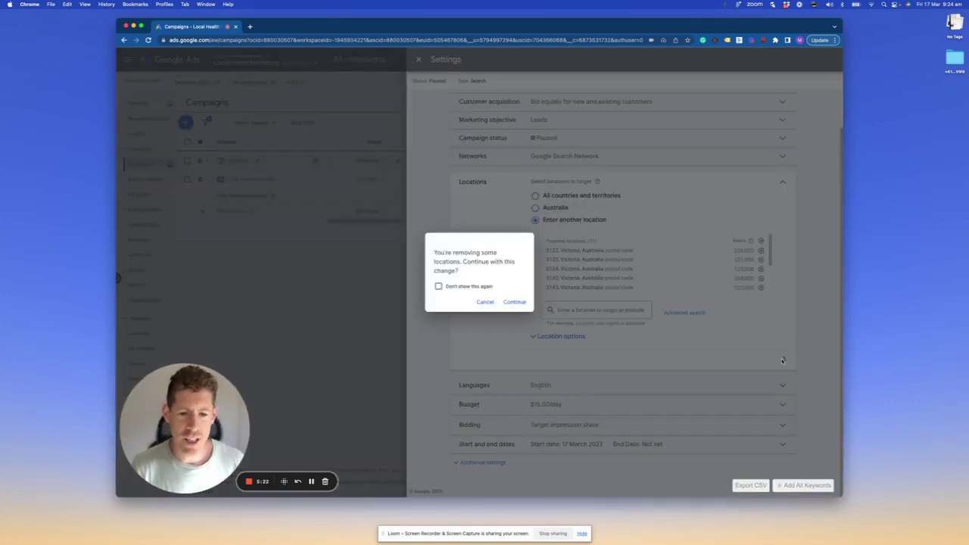
pyautogui.click(520, 303)
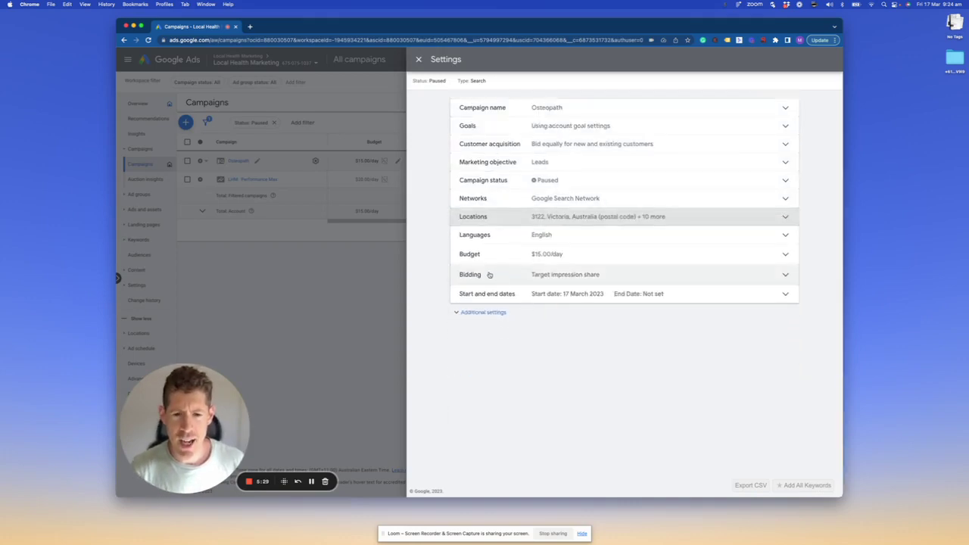
# Examine the Target impression share bidding settings: ad location options, percentage impression share and maximum CPC bid limit.
pyautogui.click(491, 274)
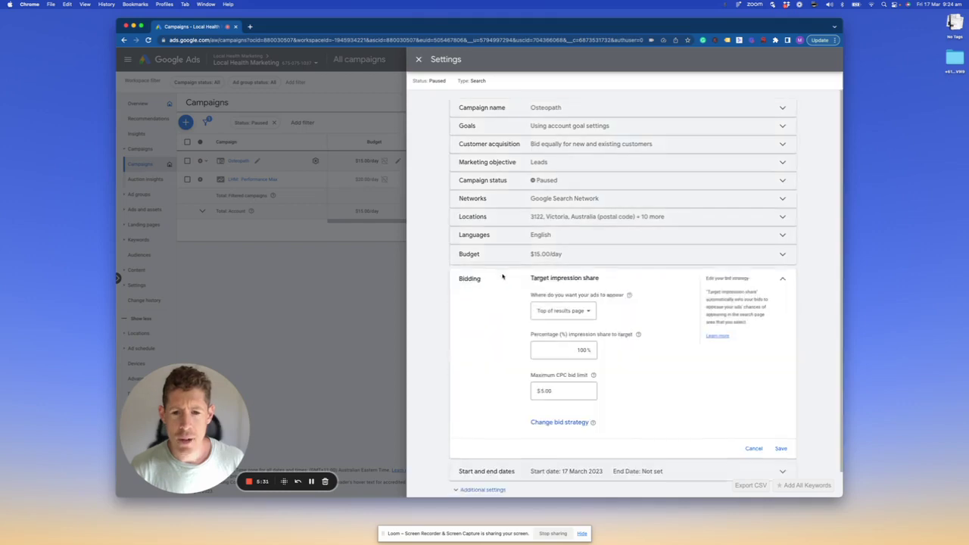
pyautogui.click(580, 317)
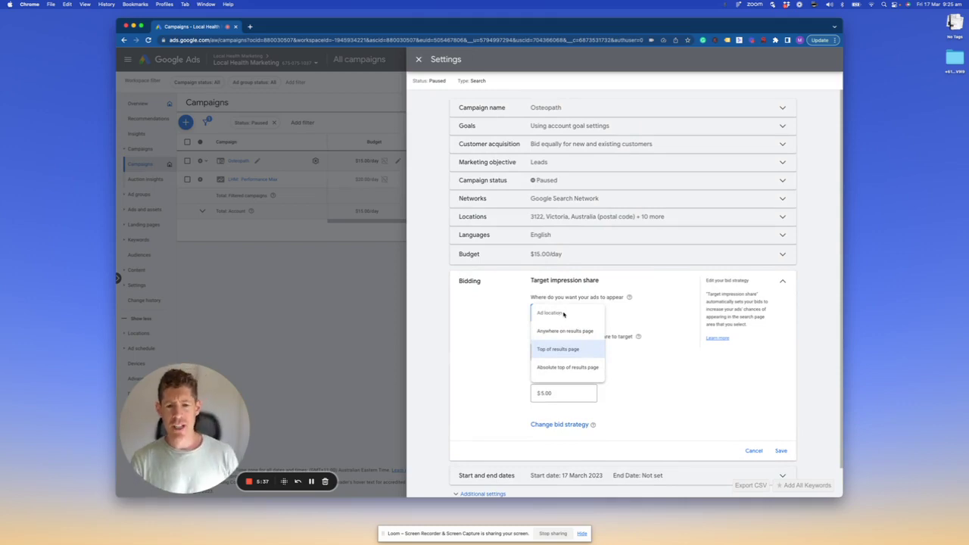
pyautogui.click(701, 402)
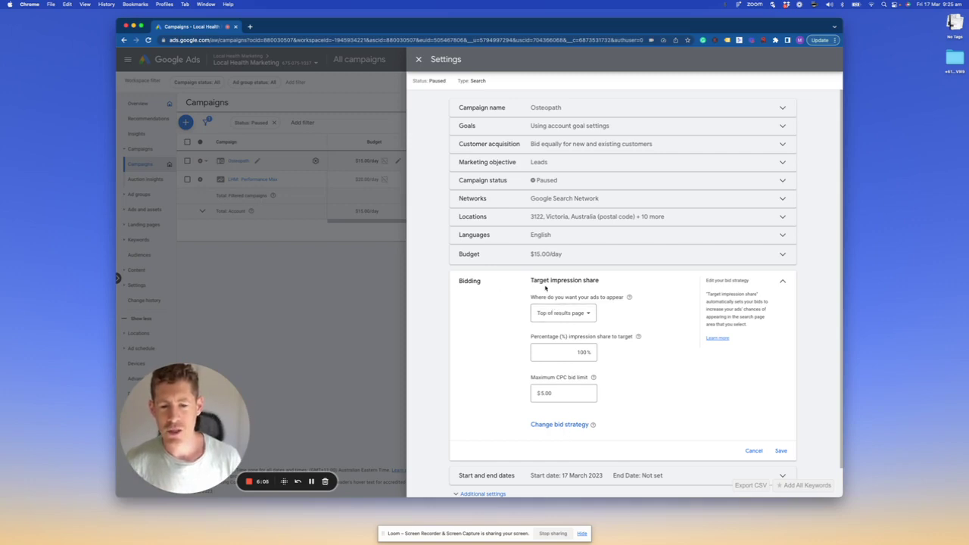
pyautogui.moveTo(529, 284); pyautogui.dragTo(600, 280)
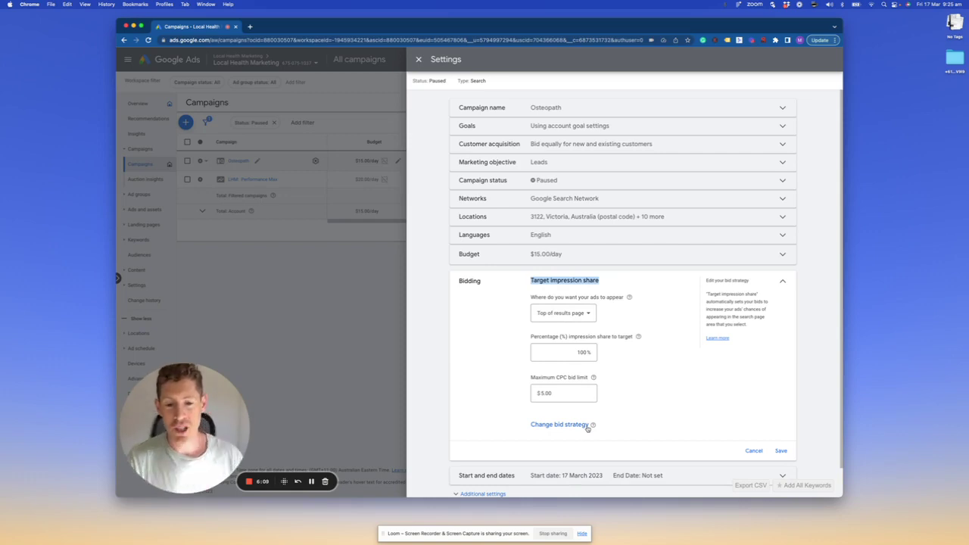
pyautogui.doubleClick(560, 351)
pyautogui.scroll(-1, 640, 352)
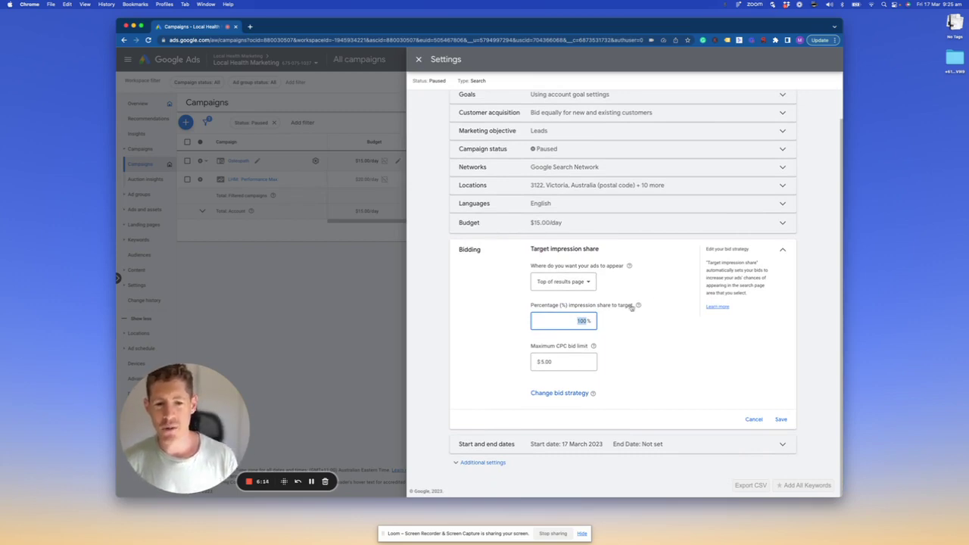
pyautogui.moveTo(565, 361); pyautogui.dragTo(507, 361)
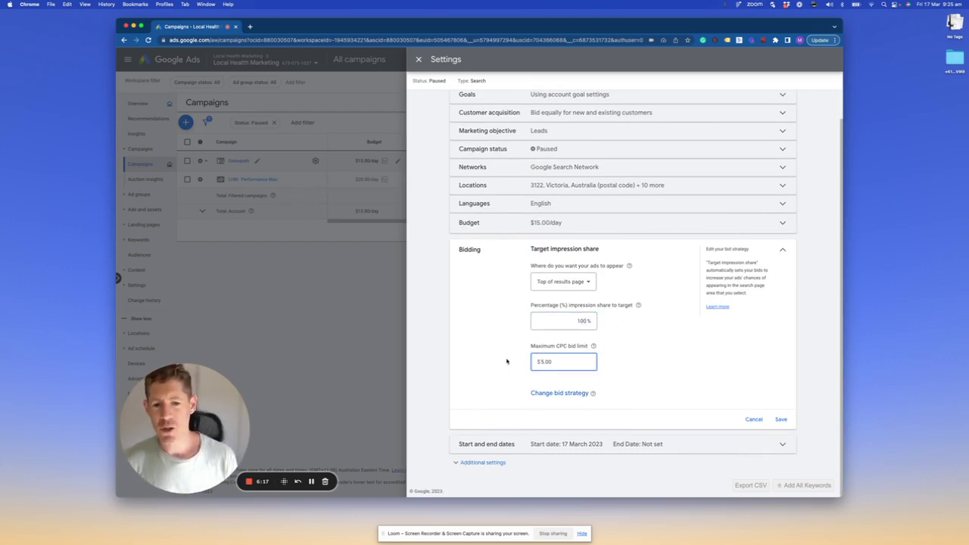
pyautogui.write('8')
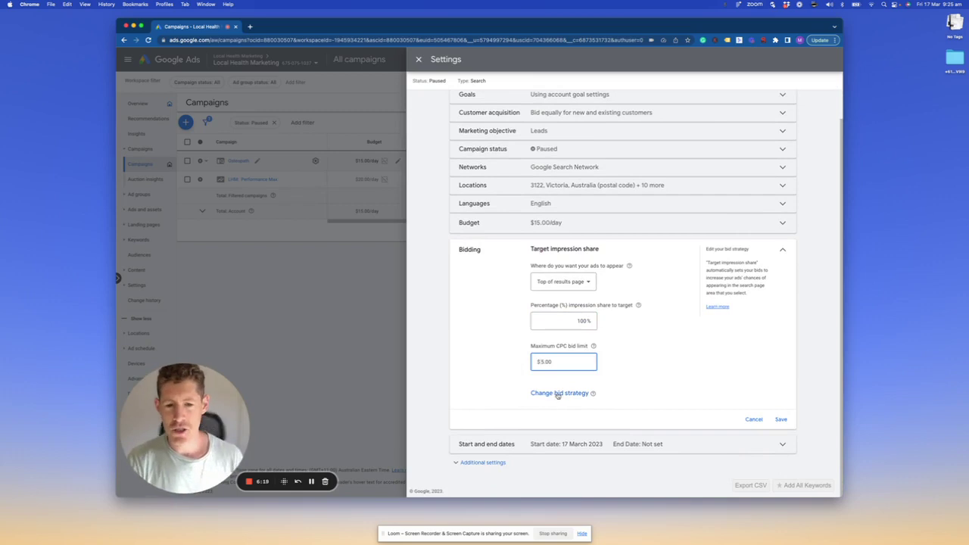
# Change the bid strategy to focus on Clicks with a maximum CPC bid limit of $2.50, and save it.
pyautogui.click(557, 393)
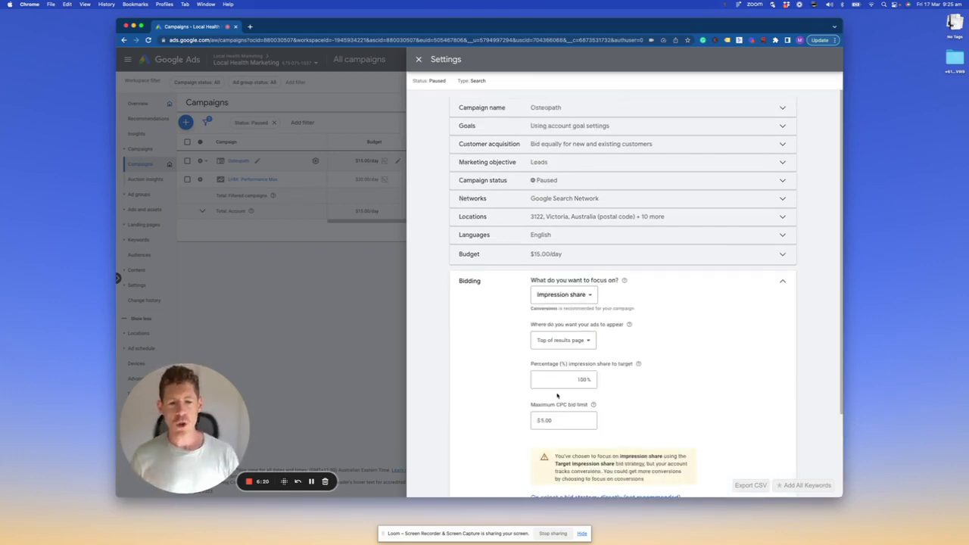
pyautogui.click(576, 297)
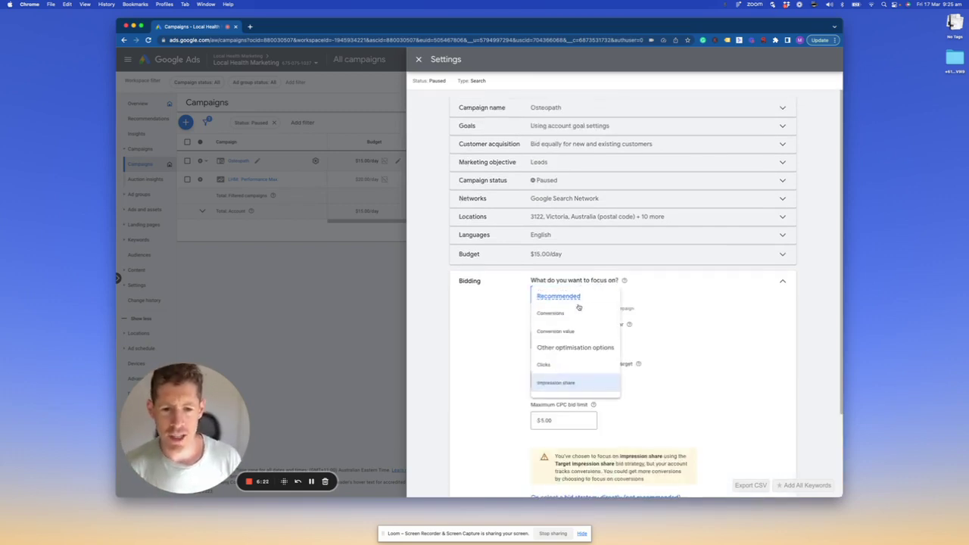
pyautogui.click(557, 365)
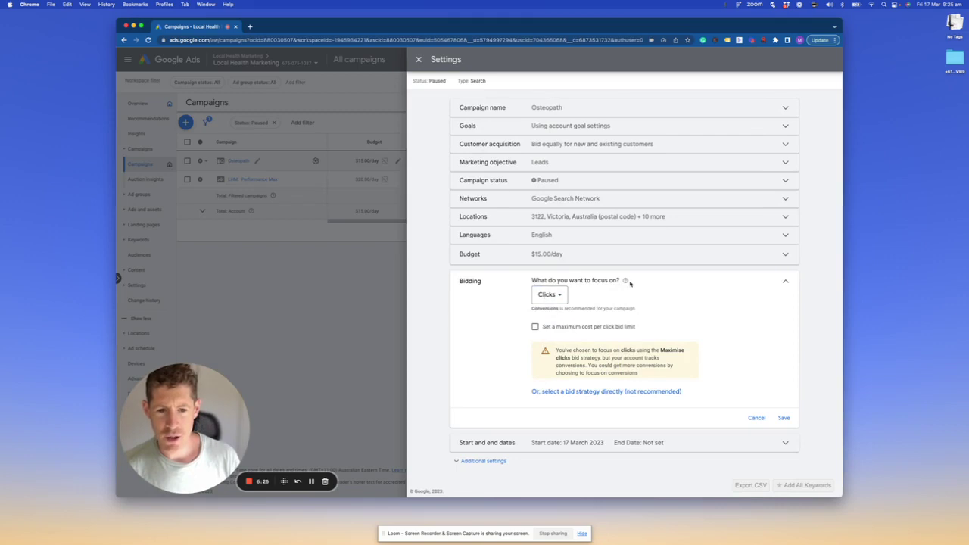
pyautogui.click(535, 326)
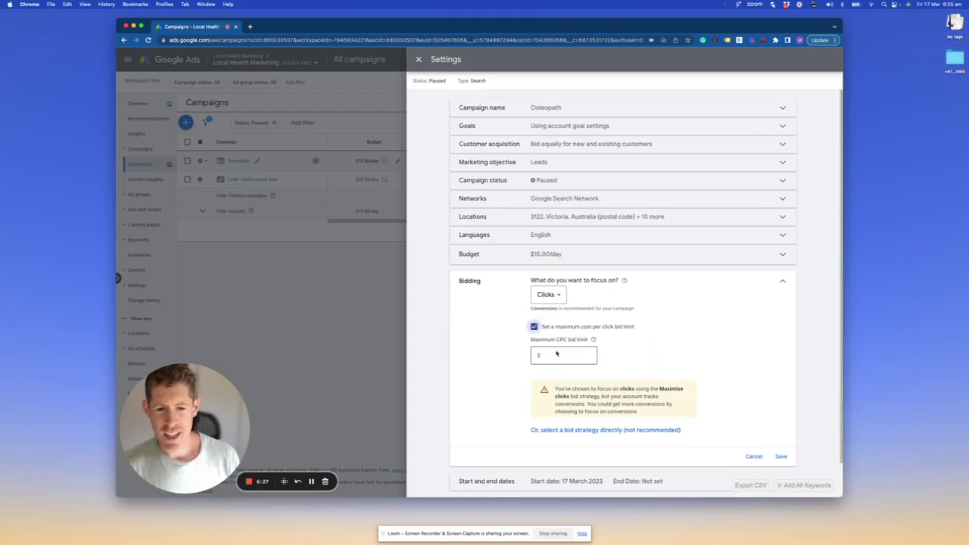
pyautogui.click(555, 356)
pyautogui.write('2.50')
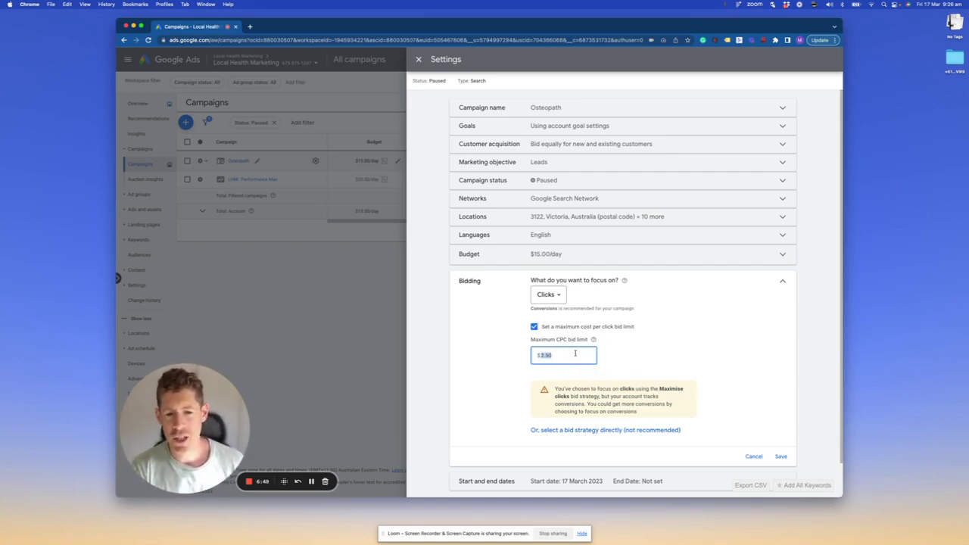
pyautogui.click(575, 353)
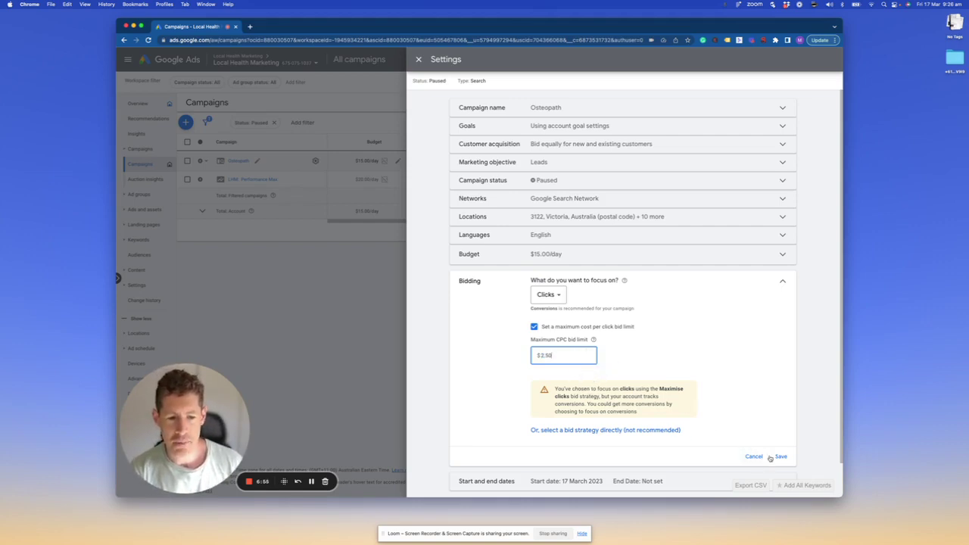
pyautogui.click(780, 456)
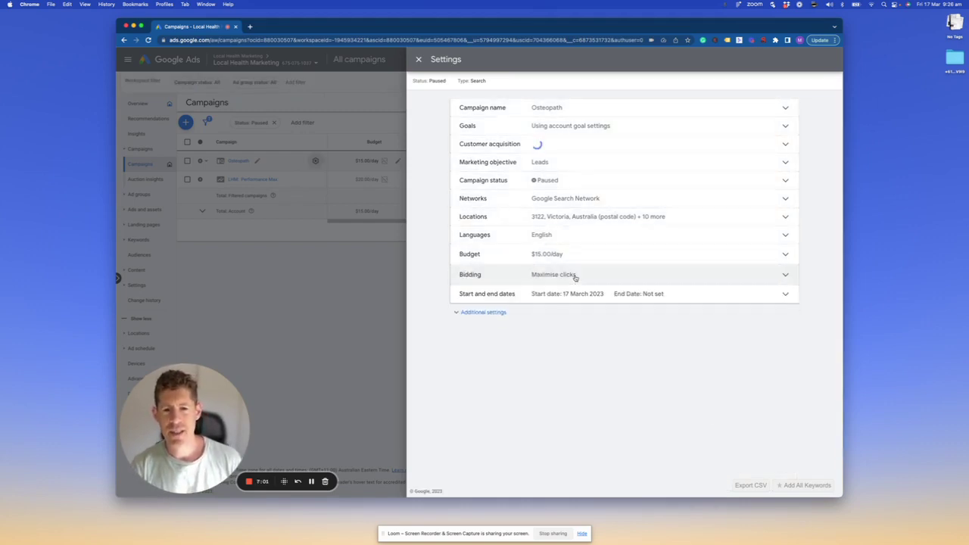
# Reopen the saved bidding settings and change the bid strategy's focus to Conversions.
pyautogui.click(790, 277)
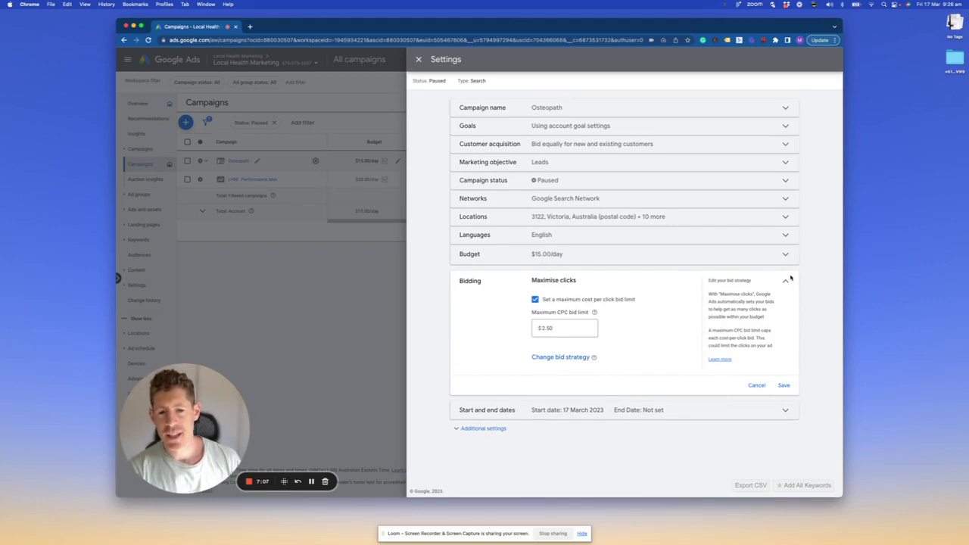
pyautogui.click(561, 357)
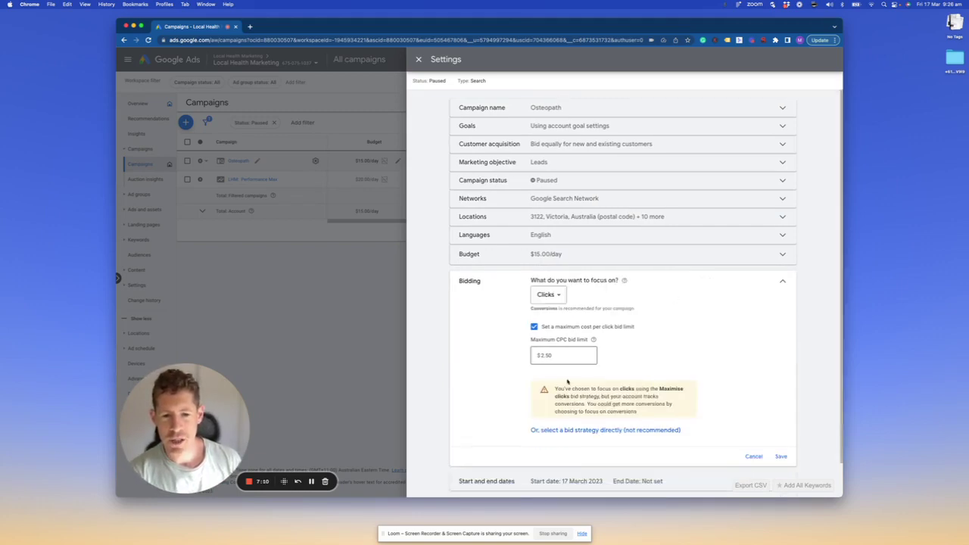
pyautogui.click(548, 295)
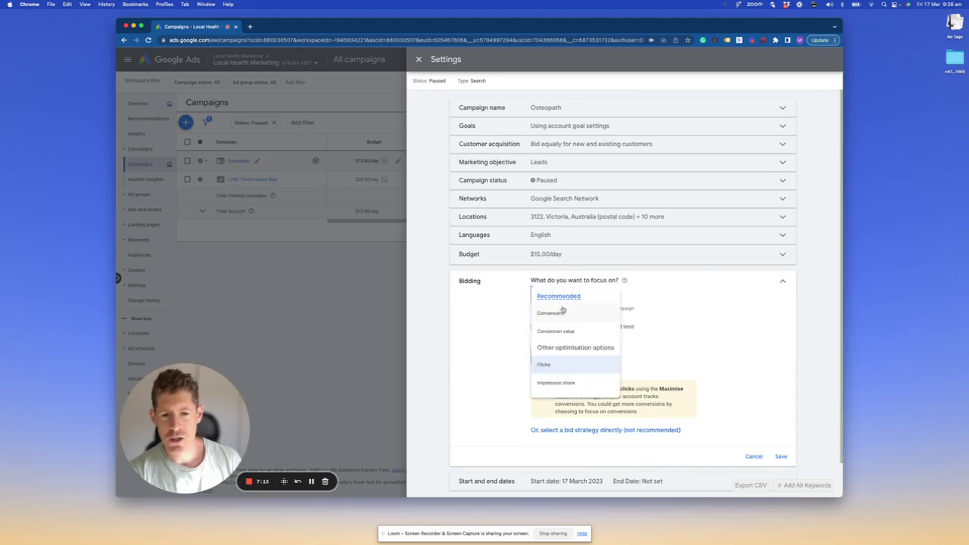
pyautogui.moveTo(573, 317)
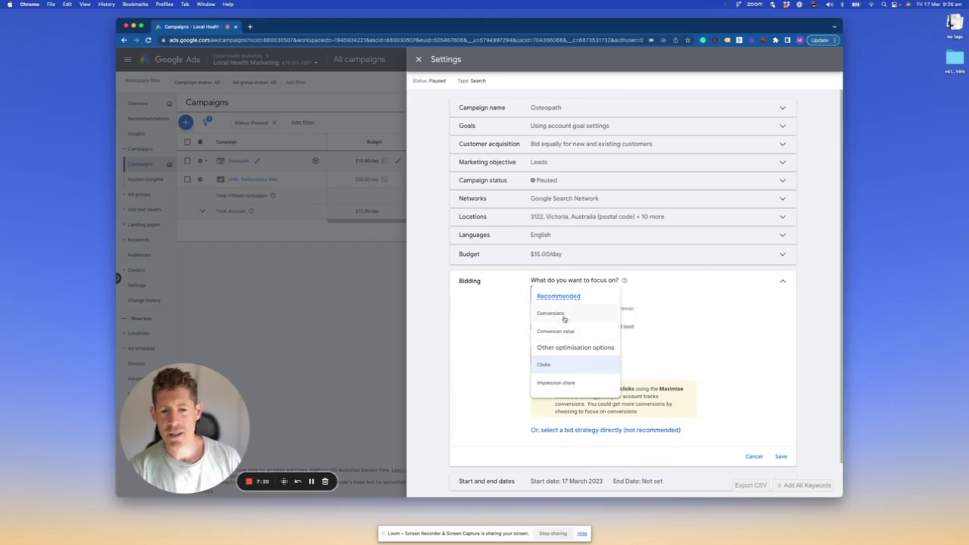
pyautogui.click(564, 316)
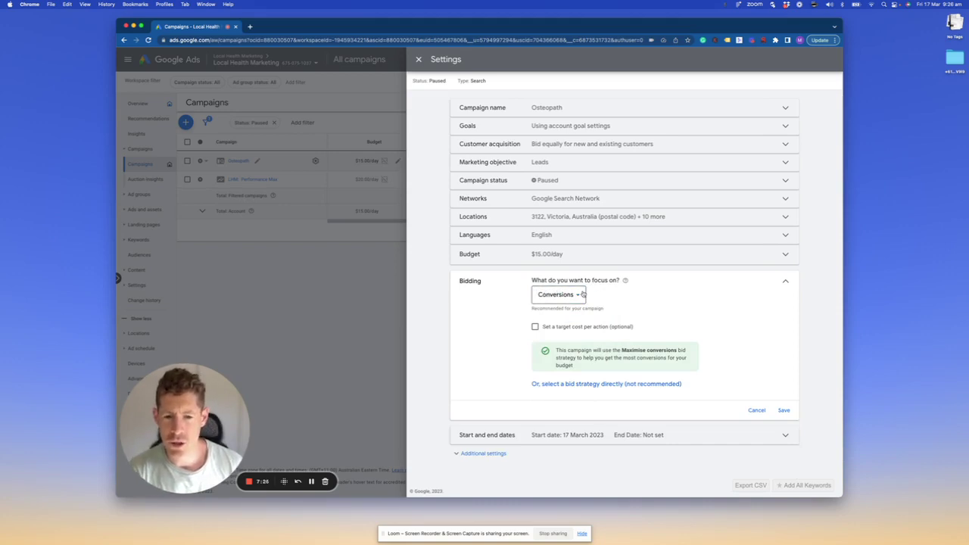
# Try target costs per action of $50.00 and $65.00 for the Conversions focus, and discard the bidding changes.
pyautogui.click(555, 328)
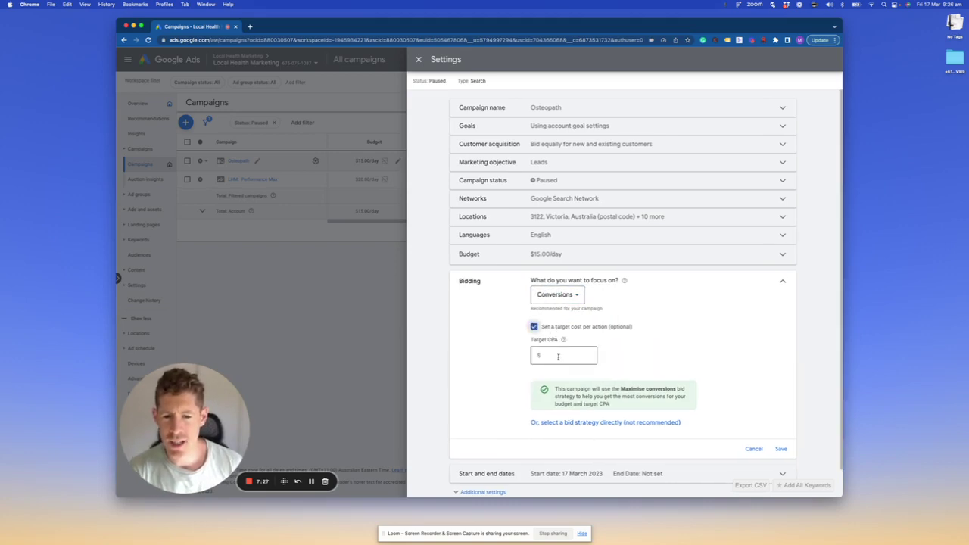
pyautogui.click(558, 356)
pyautogui.write('50.00')
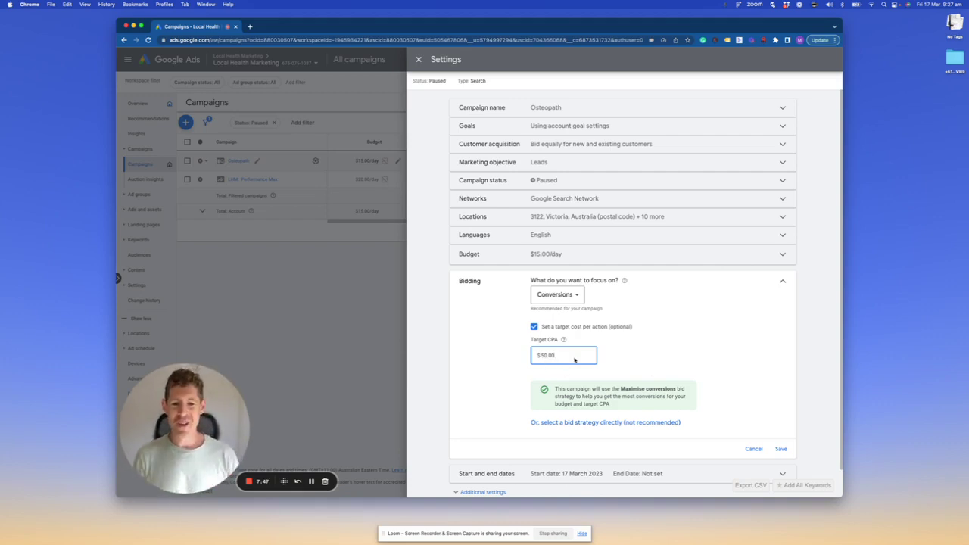
pyautogui.moveTo(557, 355); pyautogui.dragTo(514, 355)
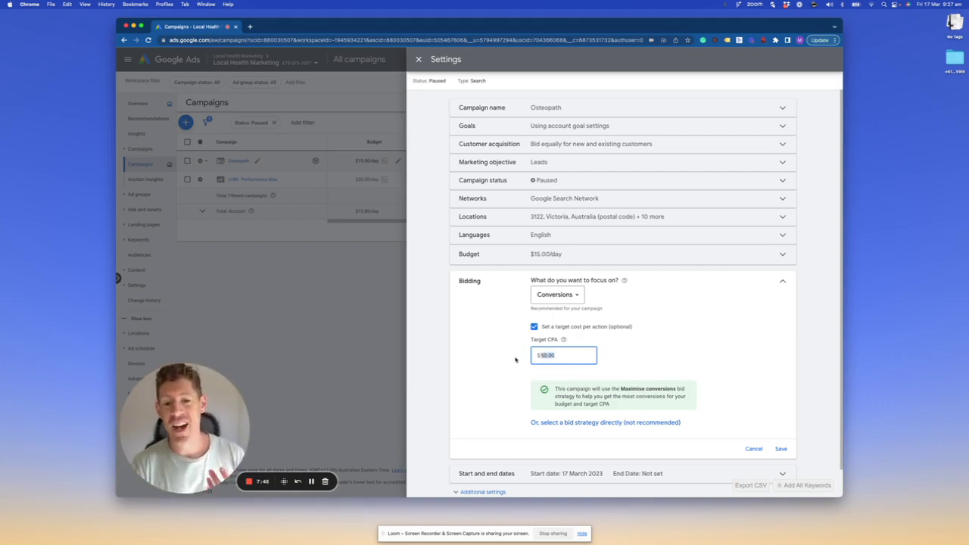
pyautogui.click(647, 369)
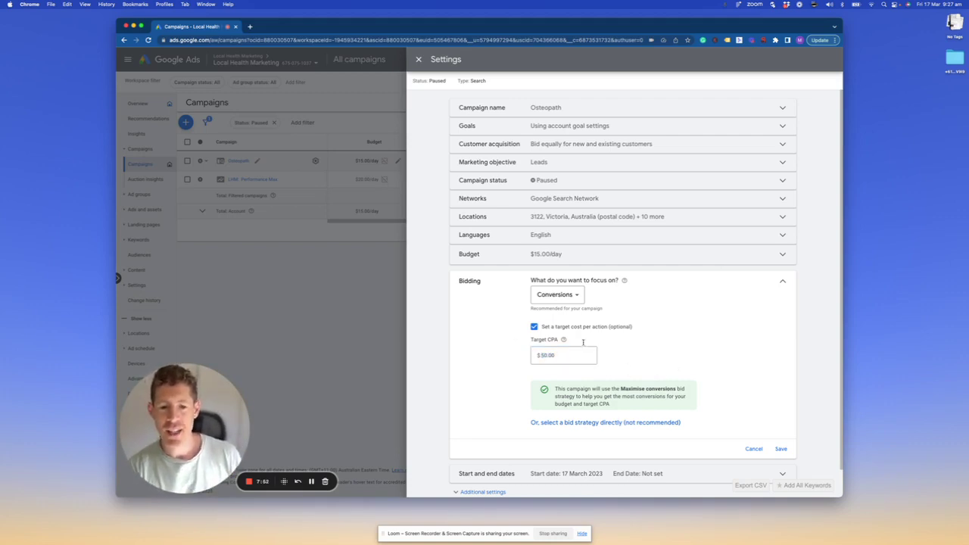
pyautogui.moveTo(556, 355); pyautogui.dragTo(532, 356)
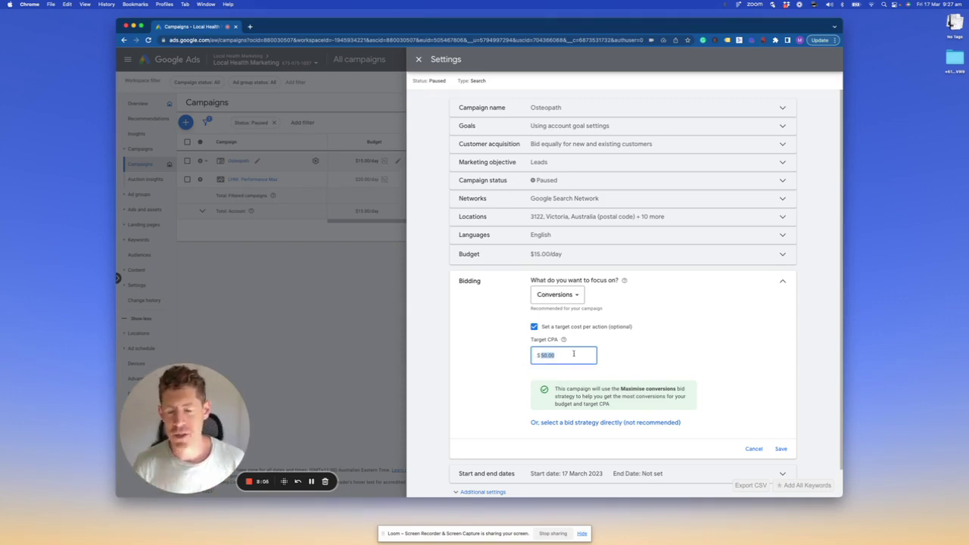
pyautogui.moveTo(574, 354); pyautogui.dragTo(527, 358)
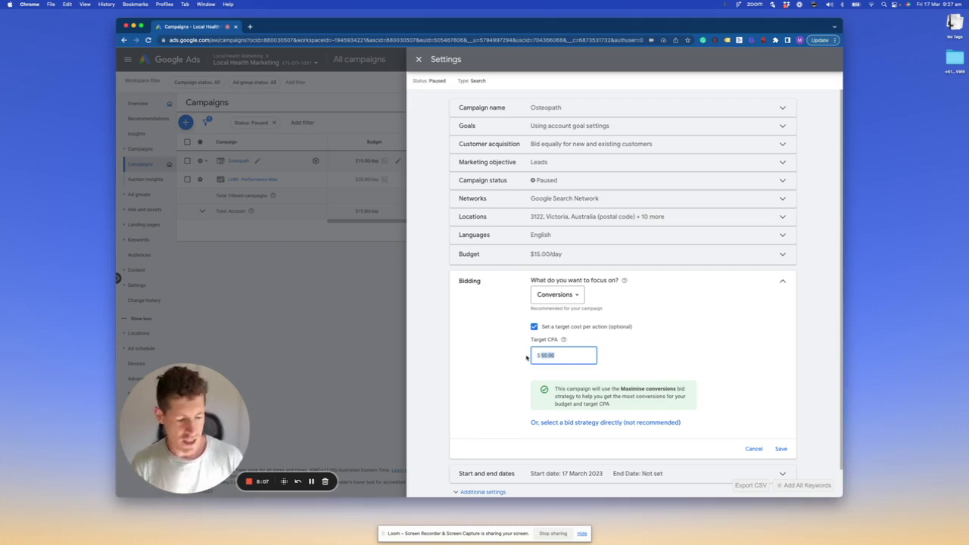
pyautogui.write('65.00')
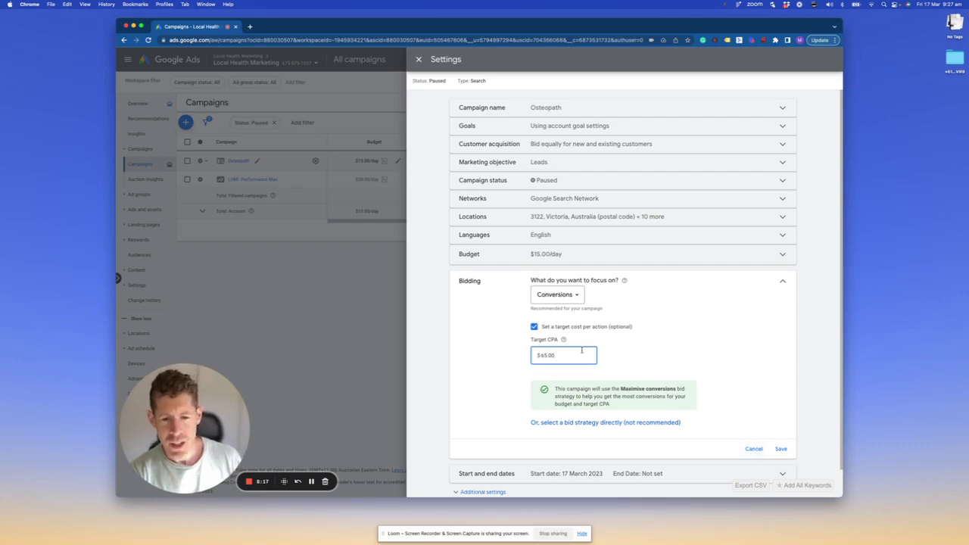
pyautogui.click(754, 449)
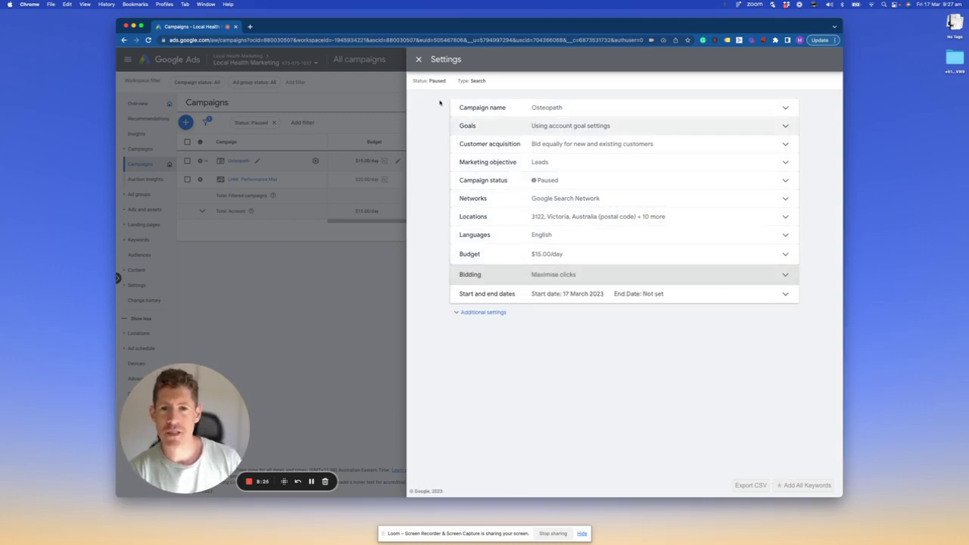
# Leave the campaign settings and open the search keywords of the Osteopath campaign's Osteopath ad group.
pyautogui.click(239, 164)
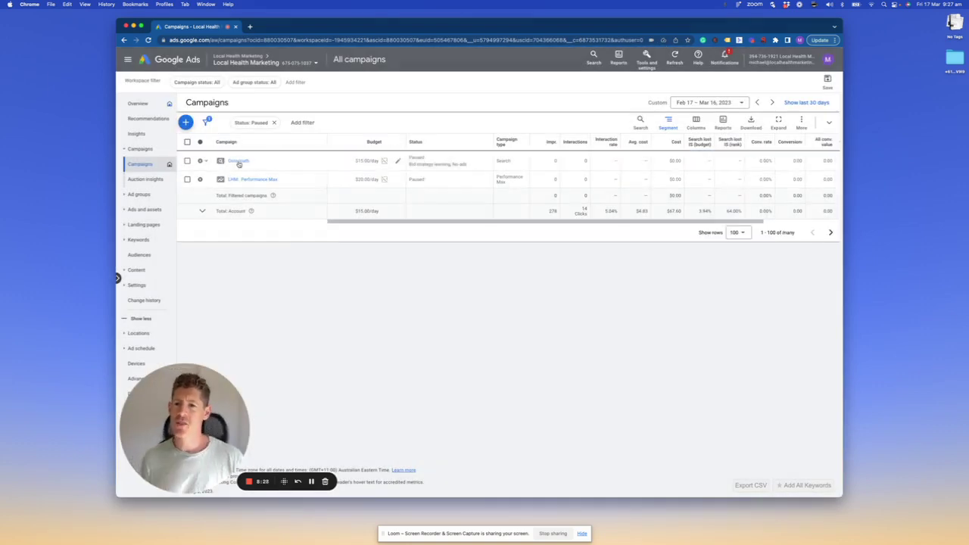
pyautogui.click(239, 161)
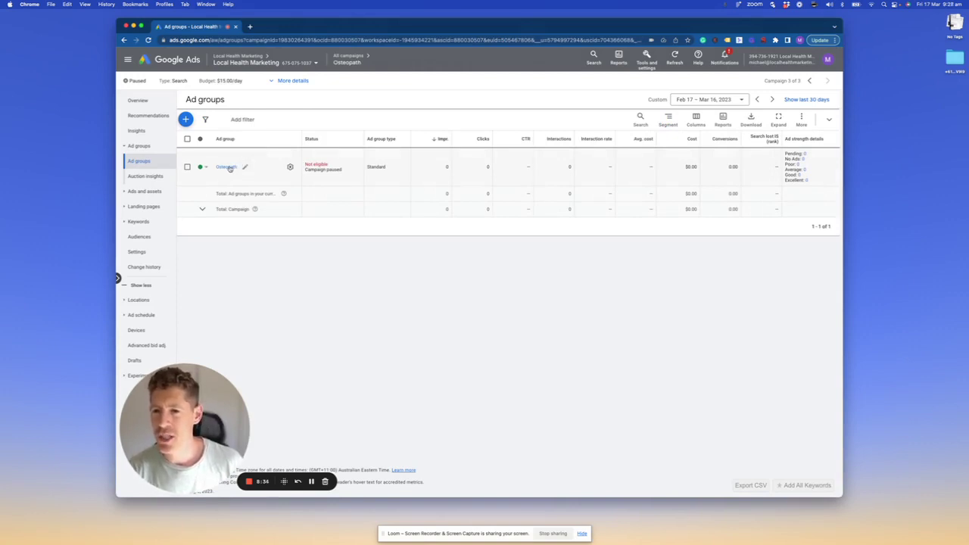
pyautogui.click(223, 169)
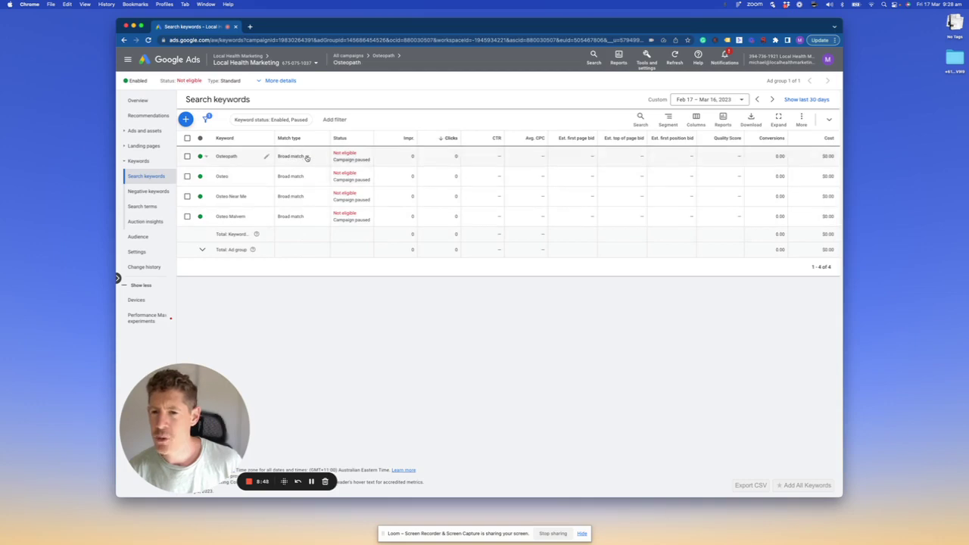
# Change the match type of the keywords Osteopath, Osteo, Osteo Near Me and Osteo Malvern to Phrase match.
pyautogui.click(305, 157)
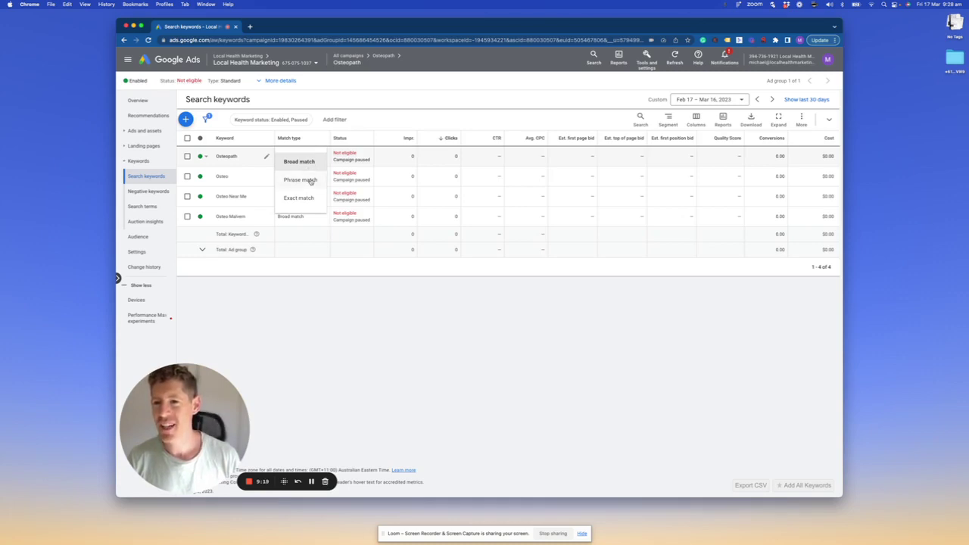
pyautogui.click(301, 182)
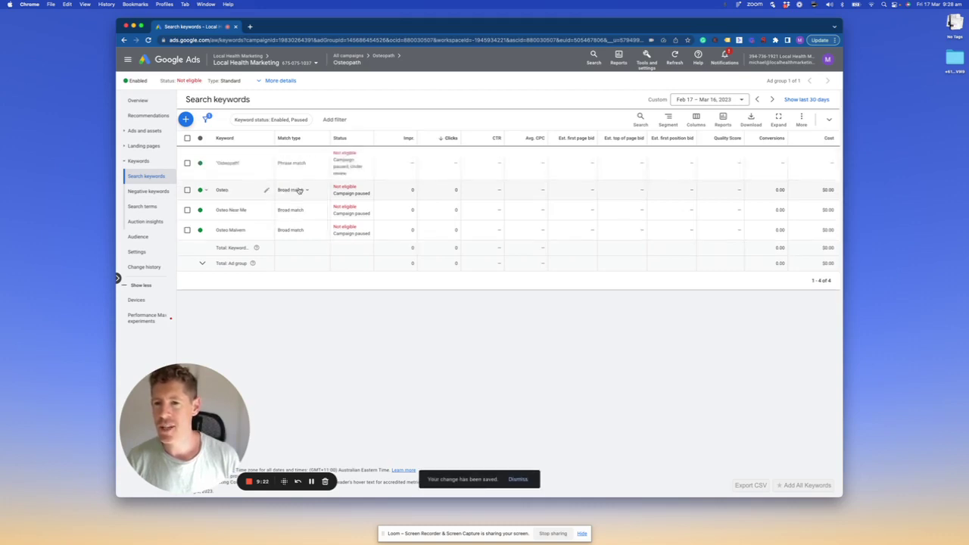
pyautogui.click(299, 191)
pyautogui.click(300, 215)
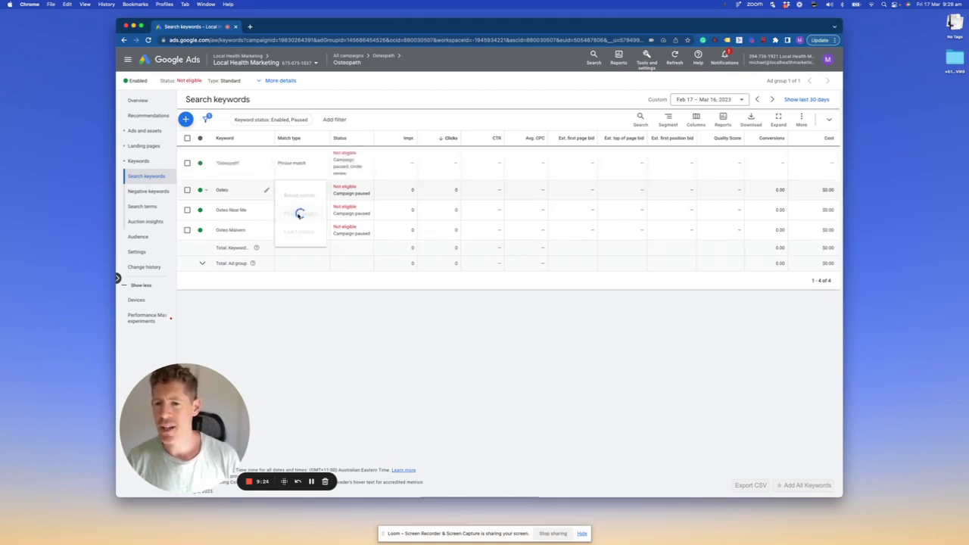
pyautogui.click(295, 222)
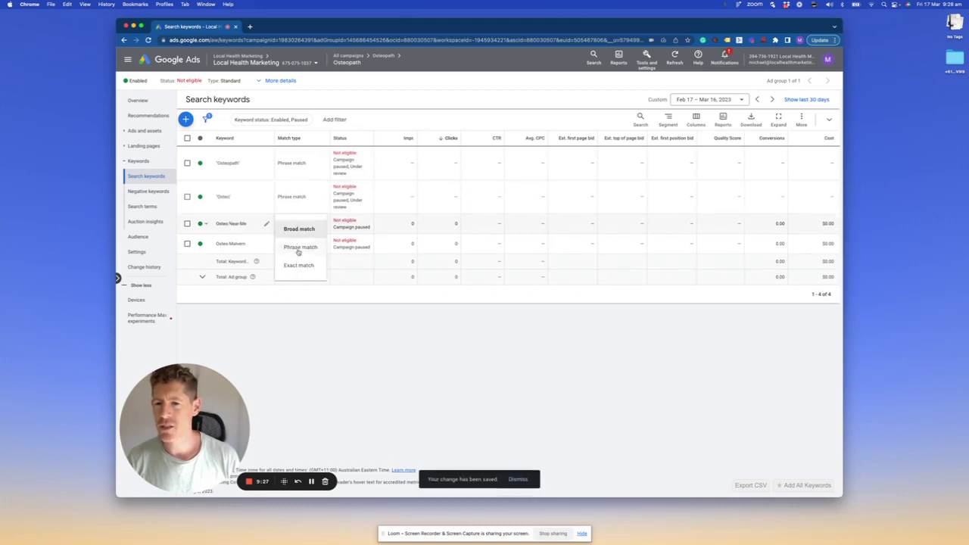
pyautogui.click(296, 248)
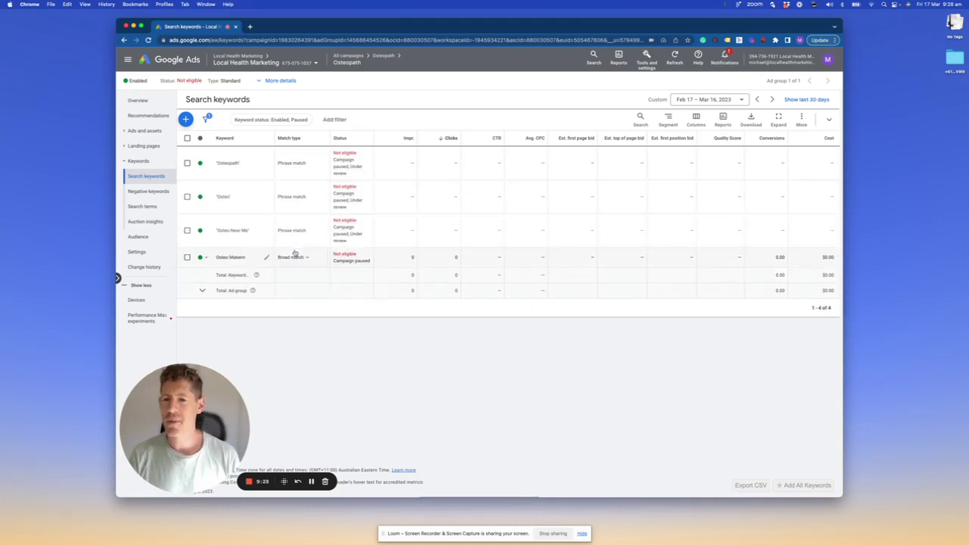
pyautogui.click(291, 258)
pyautogui.click(300, 281)
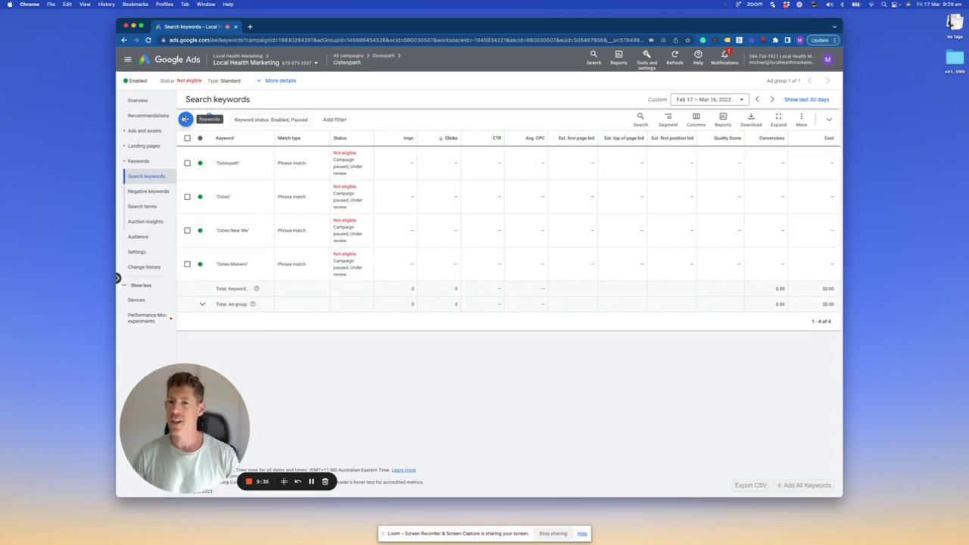
pyautogui.click(185, 119)
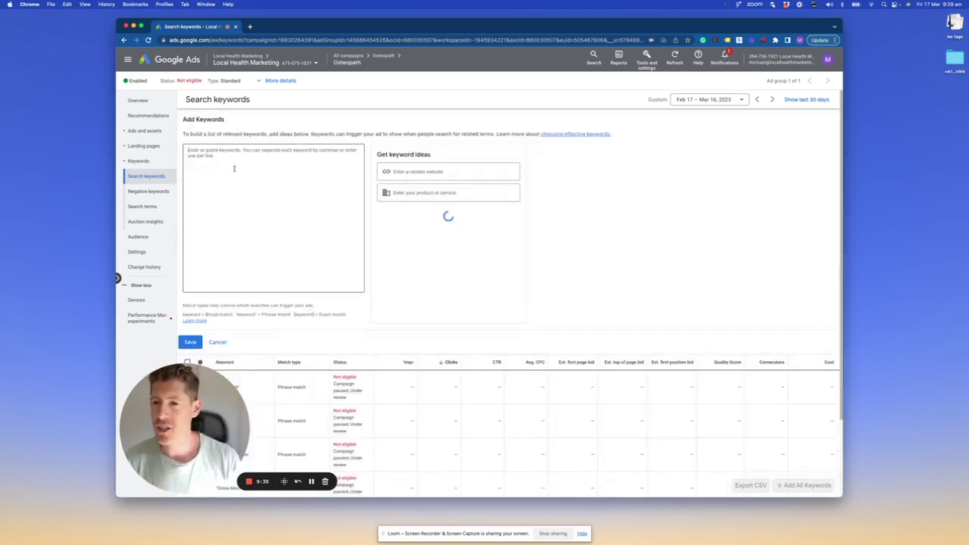
pyautogui.click(218, 342)
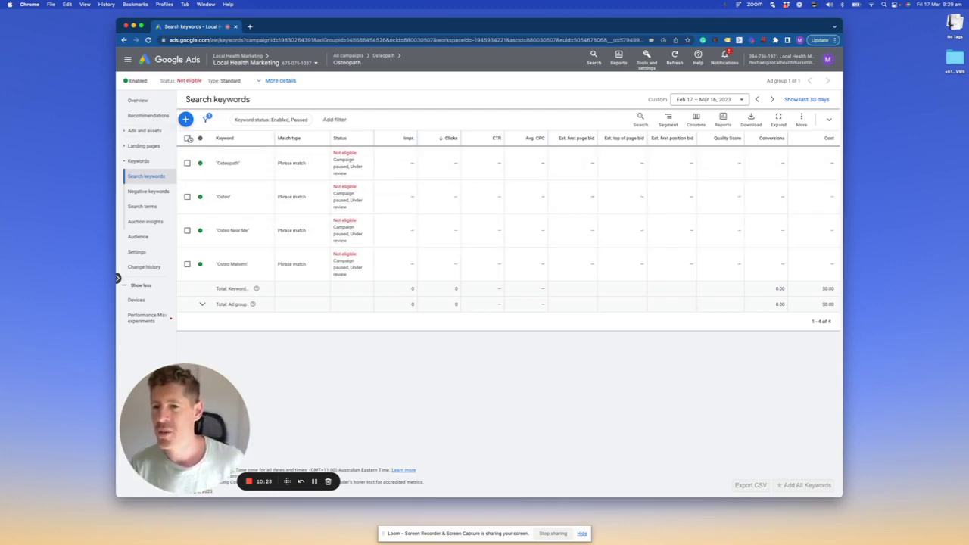
pyautogui.click(188, 138)
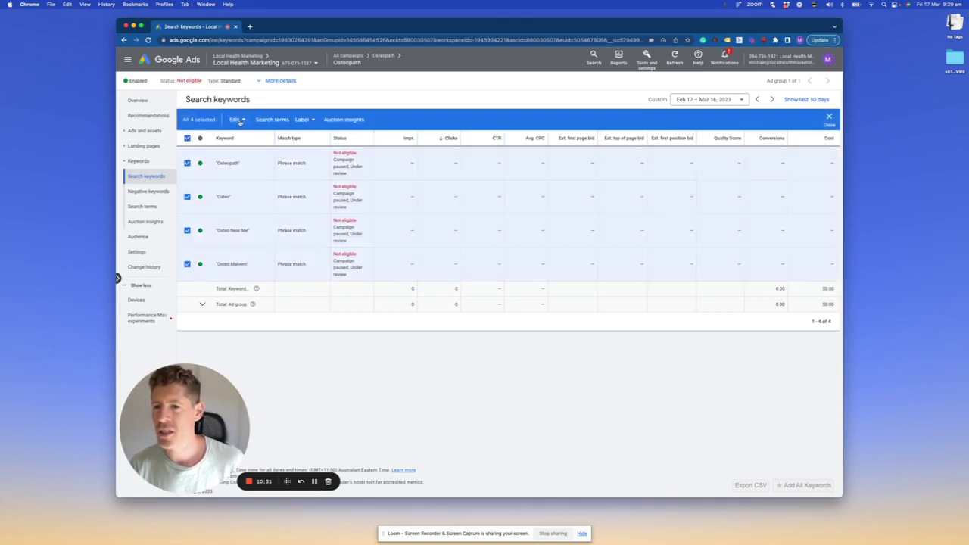
pyautogui.click(237, 121)
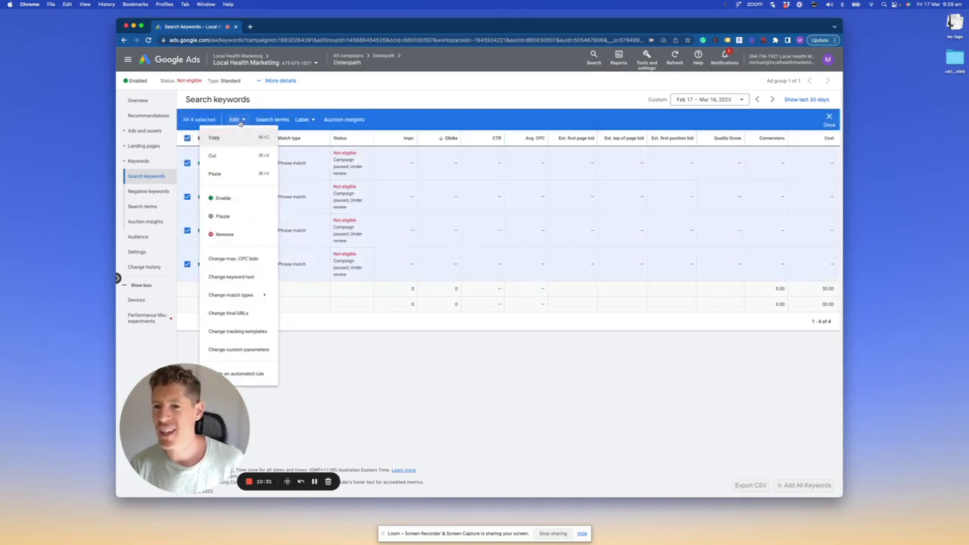
pyautogui.click(368, 389)
pyautogui.click(188, 139)
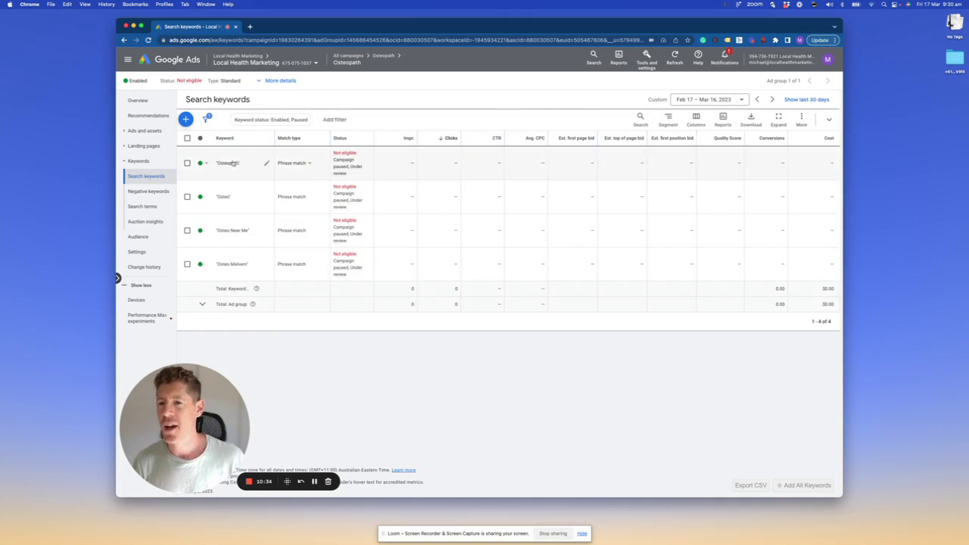
# Set the match type of the keywords Osteopath, Osteo, Osteo Near Me and Osteo Malvern to Exact match.
pyautogui.click(309, 167)
pyautogui.click(306, 198)
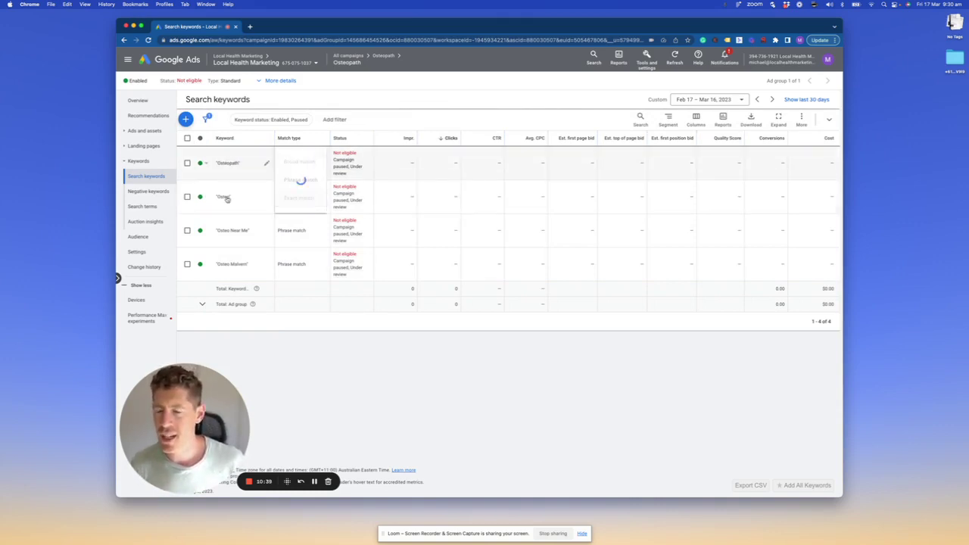
pyautogui.click(296, 197)
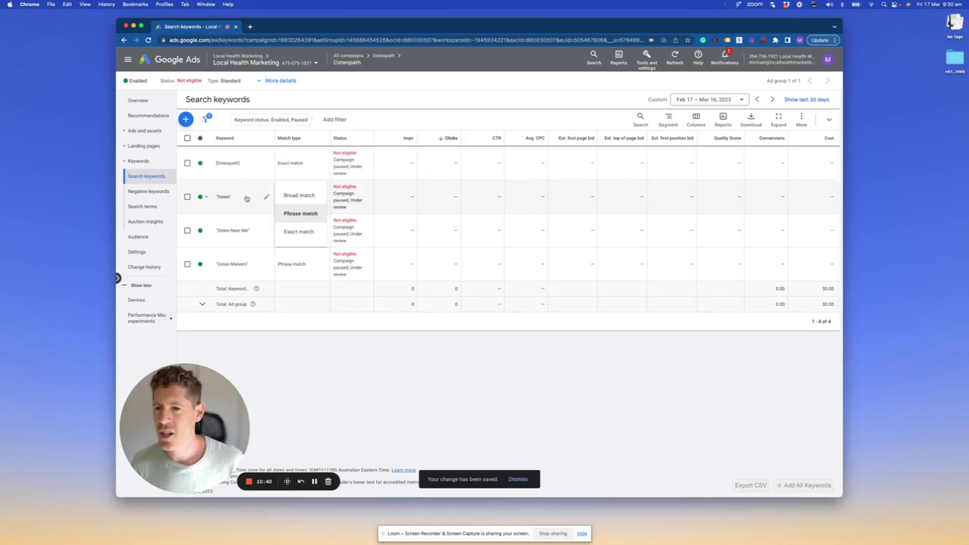
pyautogui.click(310, 235)
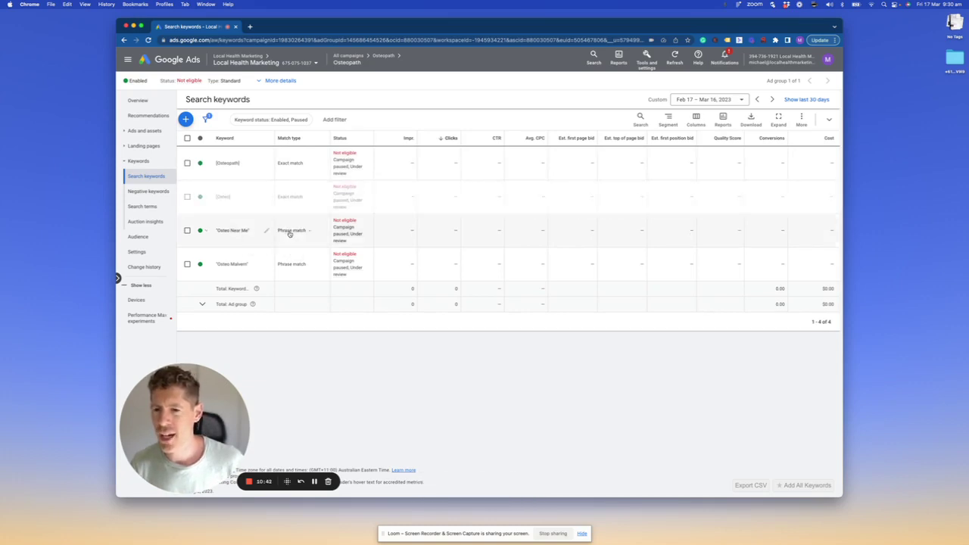
pyautogui.click(289, 234)
pyautogui.click(299, 265)
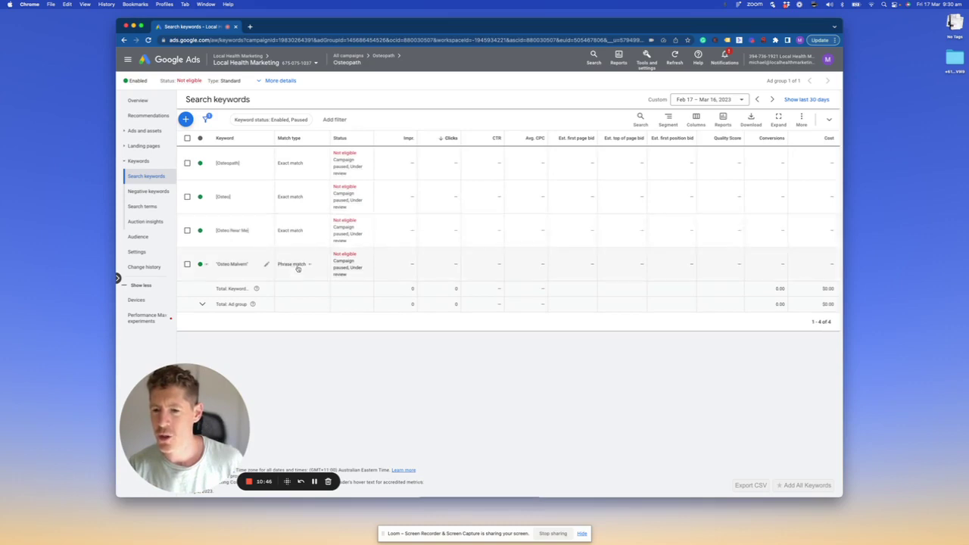
pyautogui.click(297, 268)
pyautogui.click(304, 281)
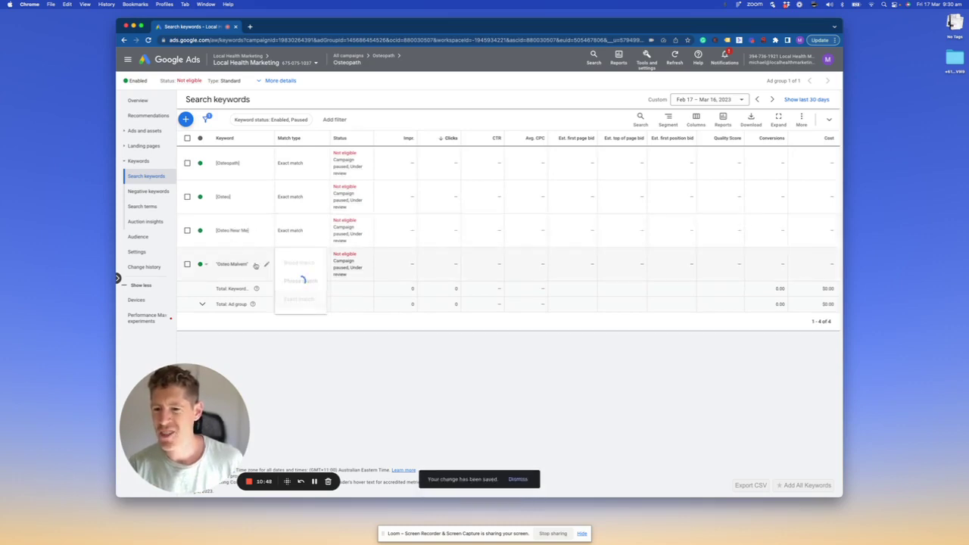
# Examine the keywords' status details and the ad group's search terms report, and return to the search keywords.
pyautogui.moveTo(359, 195)
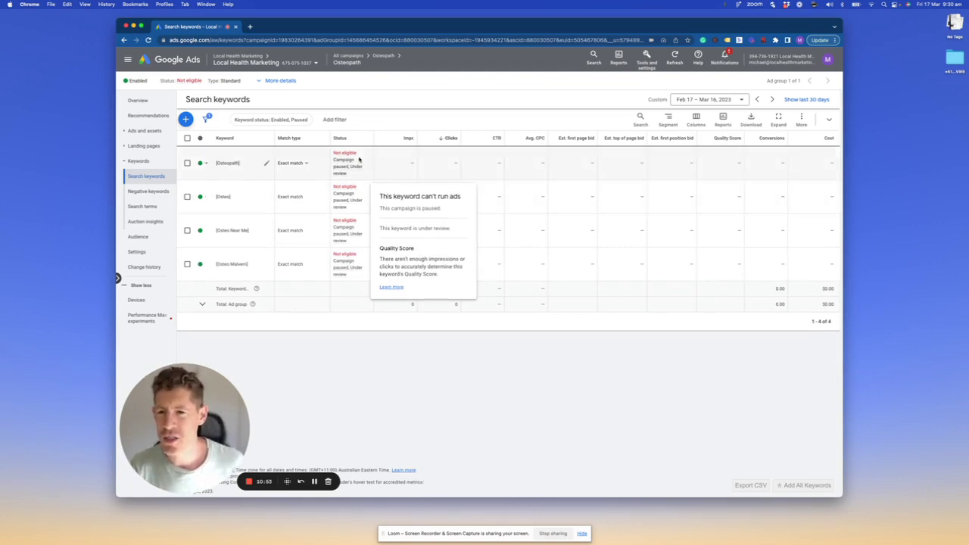
pyautogui.moveTo(359, 159)
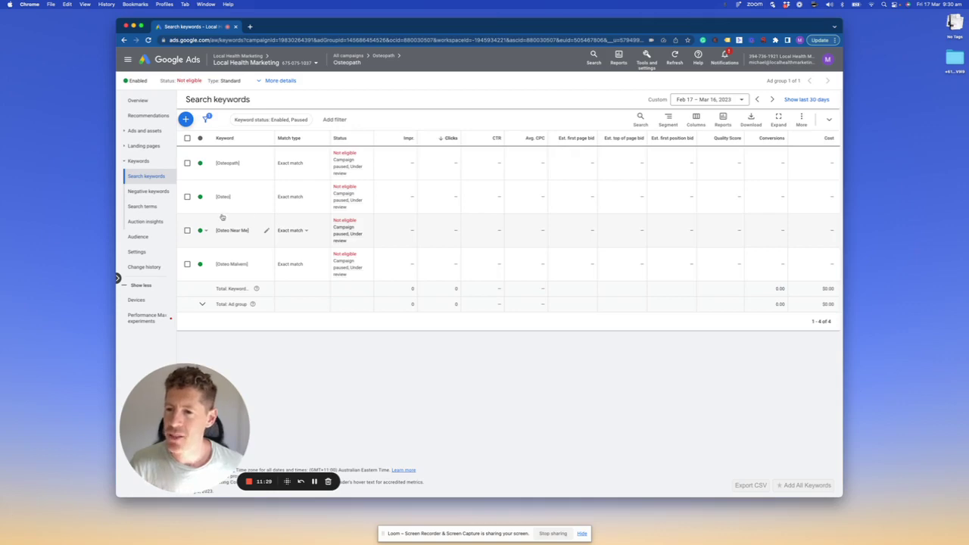
pyautogui.click(156, 212)
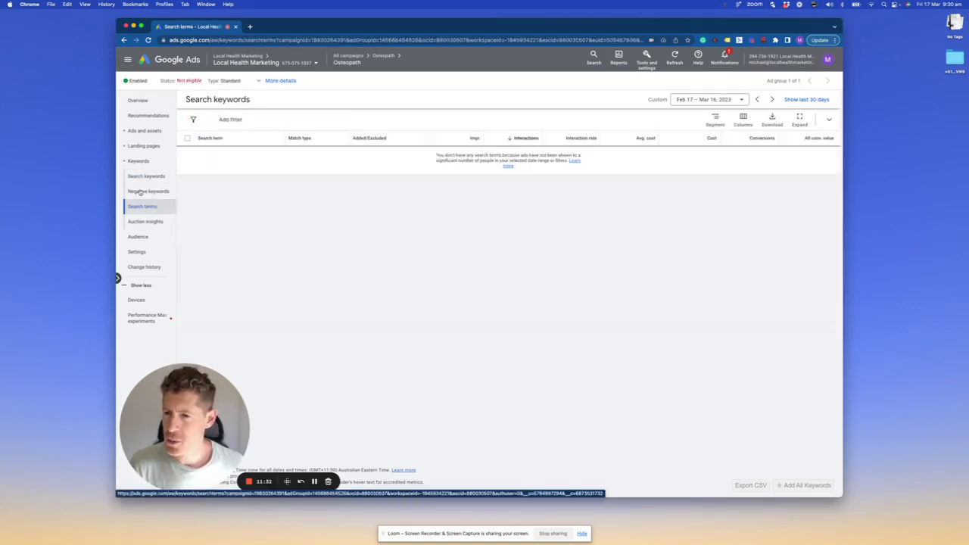
pyautogui.click(144, 177)
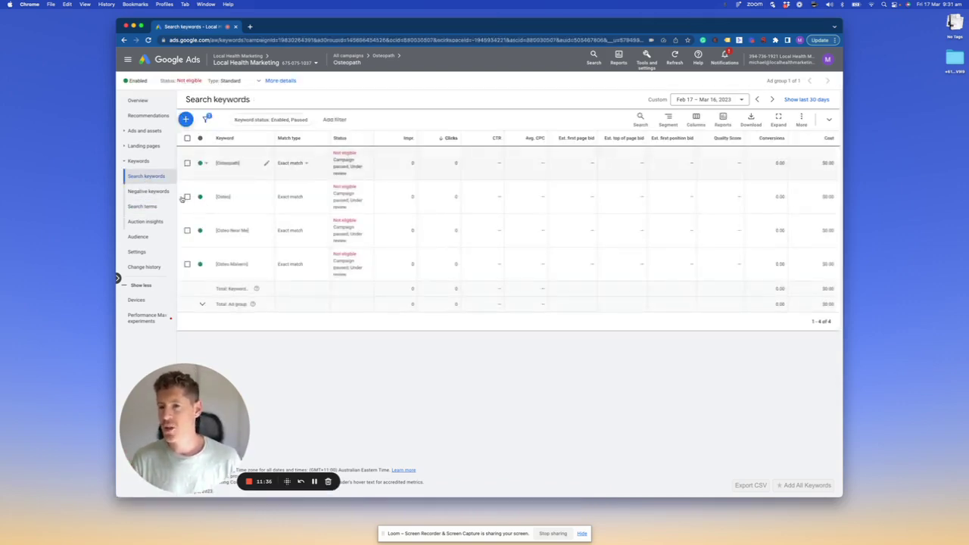
pyautogui.click(150, 209)
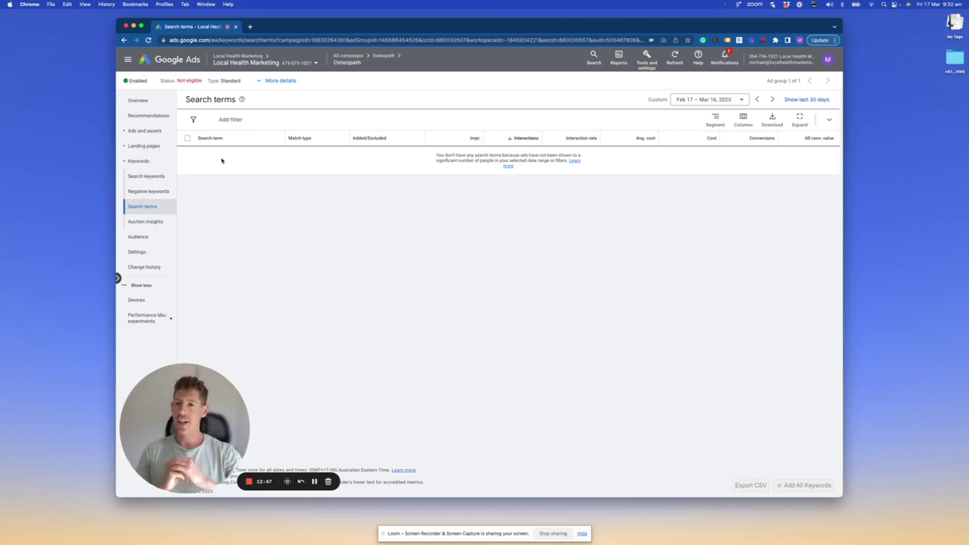
pyautogui.click(151, 177)
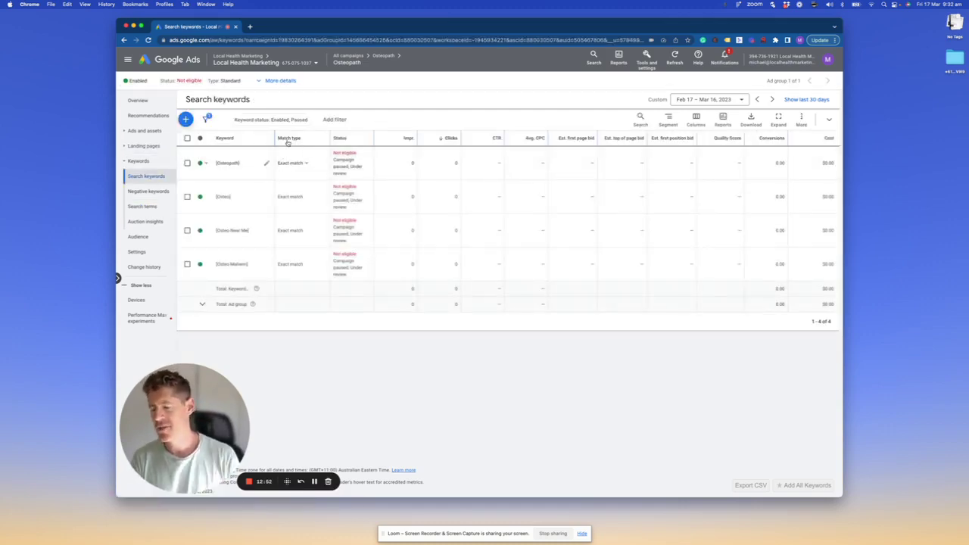
pyautogui.moveTo(288, 141)
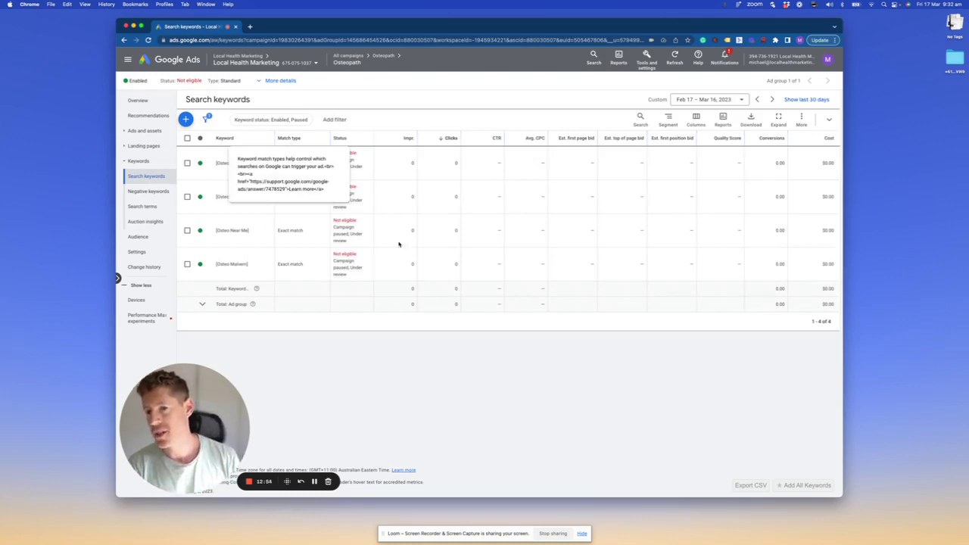